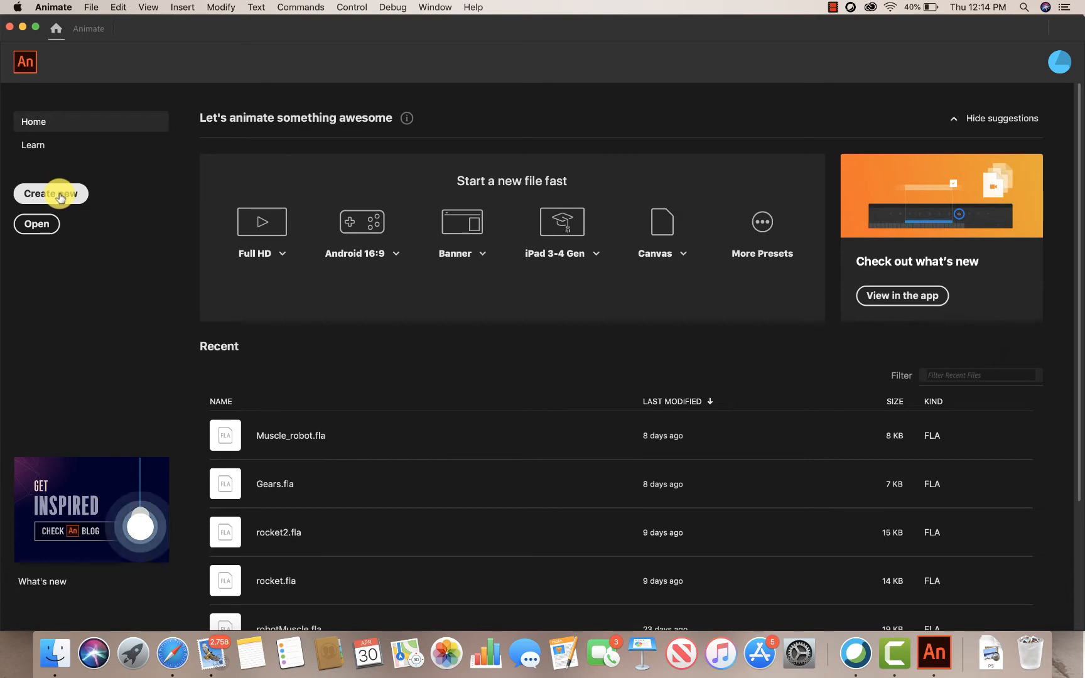
Step: Create a Standard 640 x 480 character animation document at 30 fps with the ActionScript 3.0 platform
{"action": "left_click", "coordinate": [65, 196]}
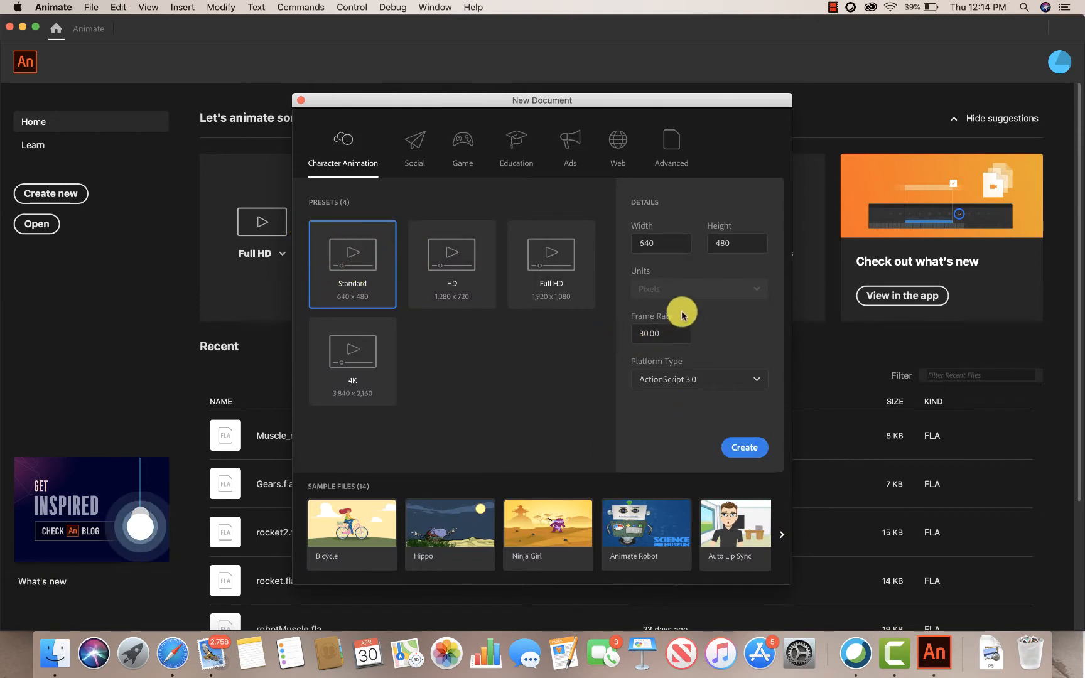
{"action": "left_click", "coordinate": [642, 333]}
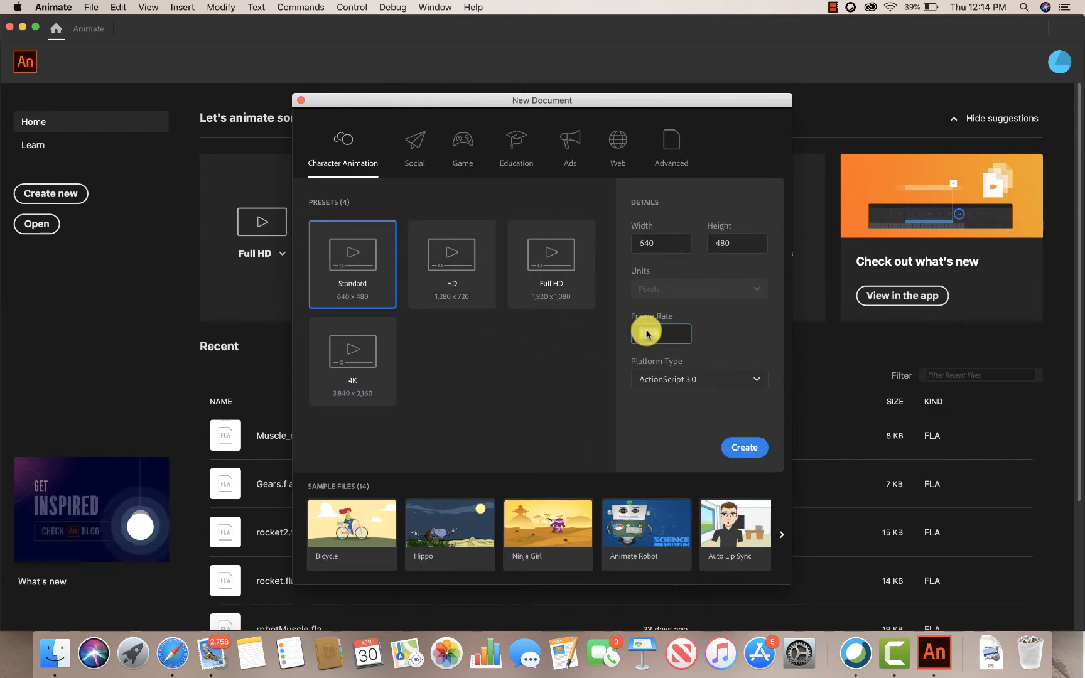
{"action": "left_click", "coordinate": [642, 244]}
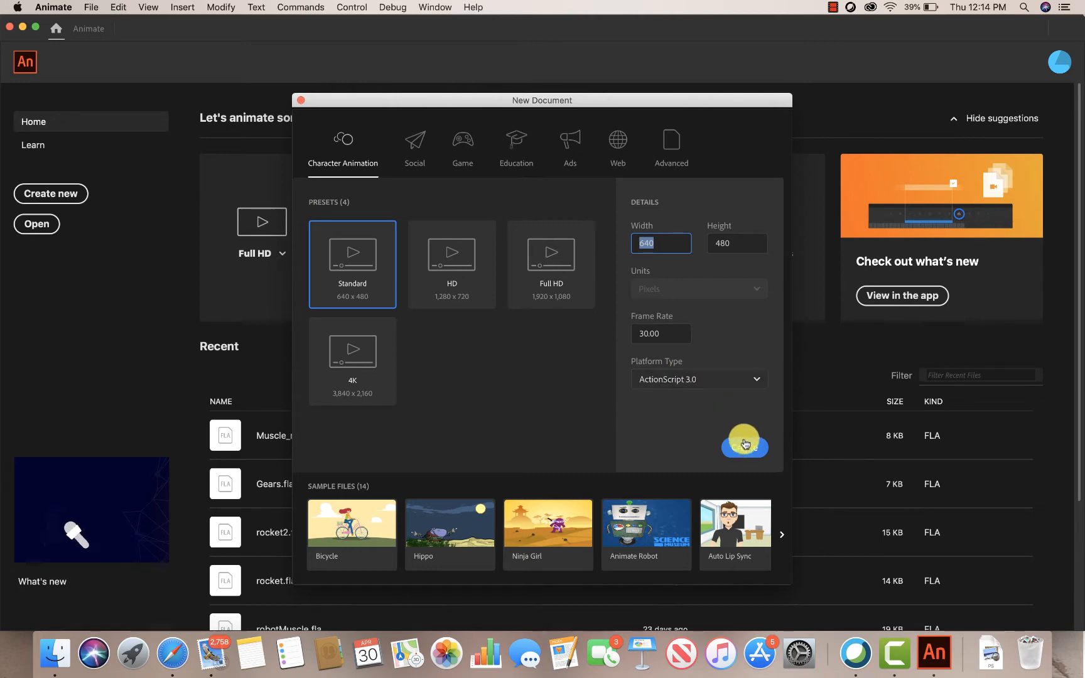
{"action": "left_click", "coordinate": [664, 334]}
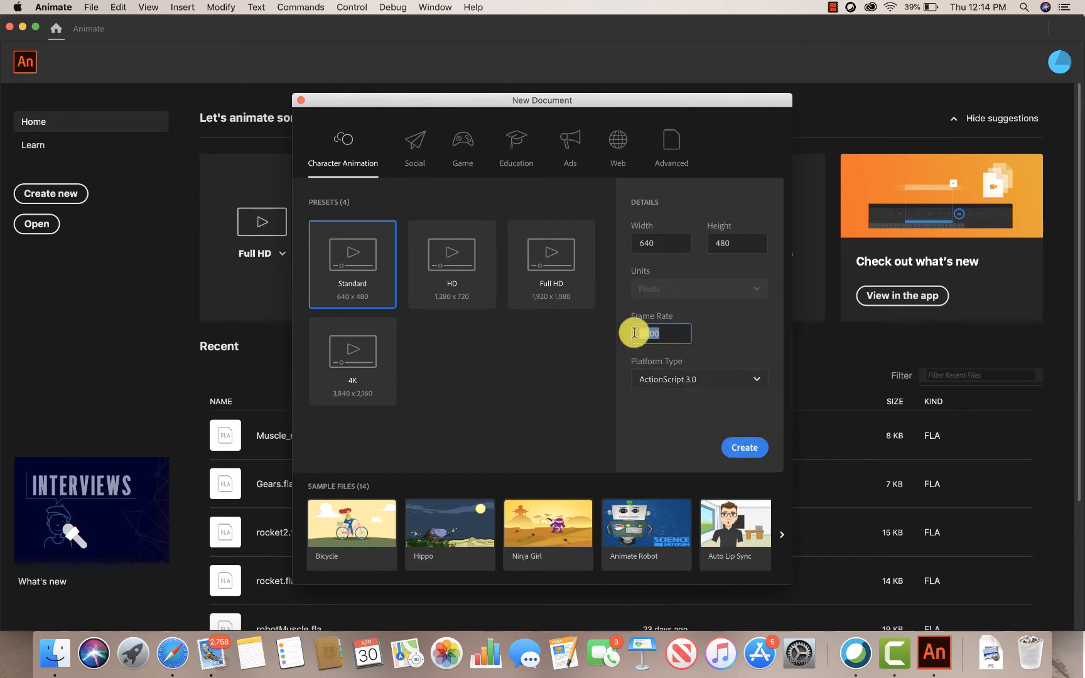
{"action": "left_click", "coordinate": [741, 448]}
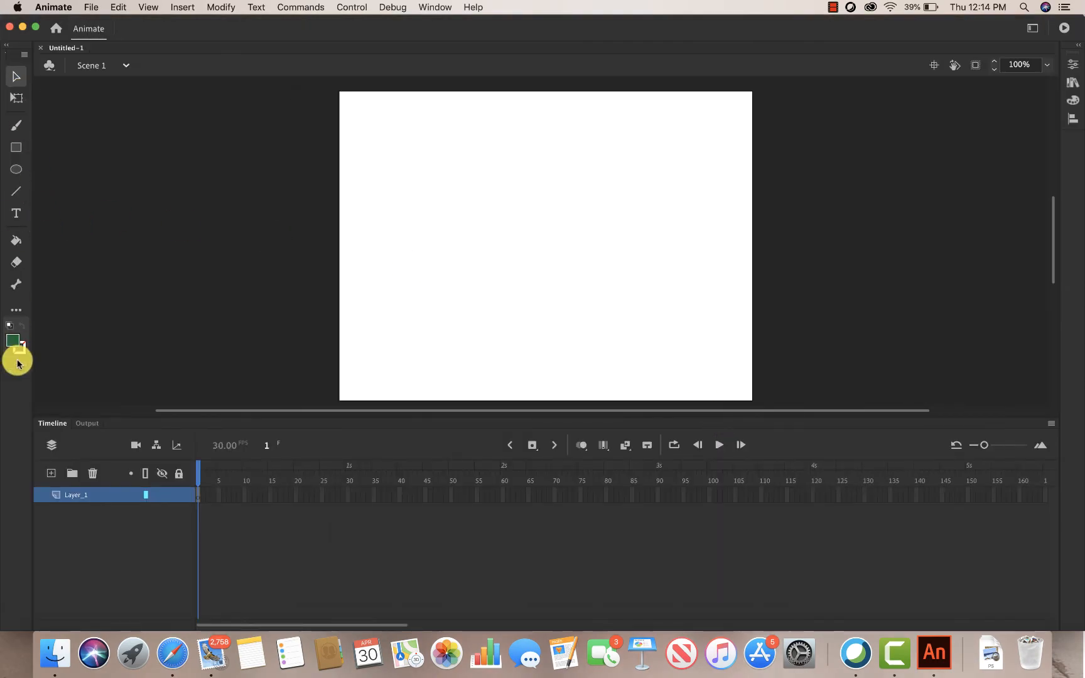
Step: Look through the Properties, Library, Color and Align settings of the new document
{"action": "left_click", "coordinate": [1073, 65]}
{"action": "left_click", "coordinate": [1073, 67]}
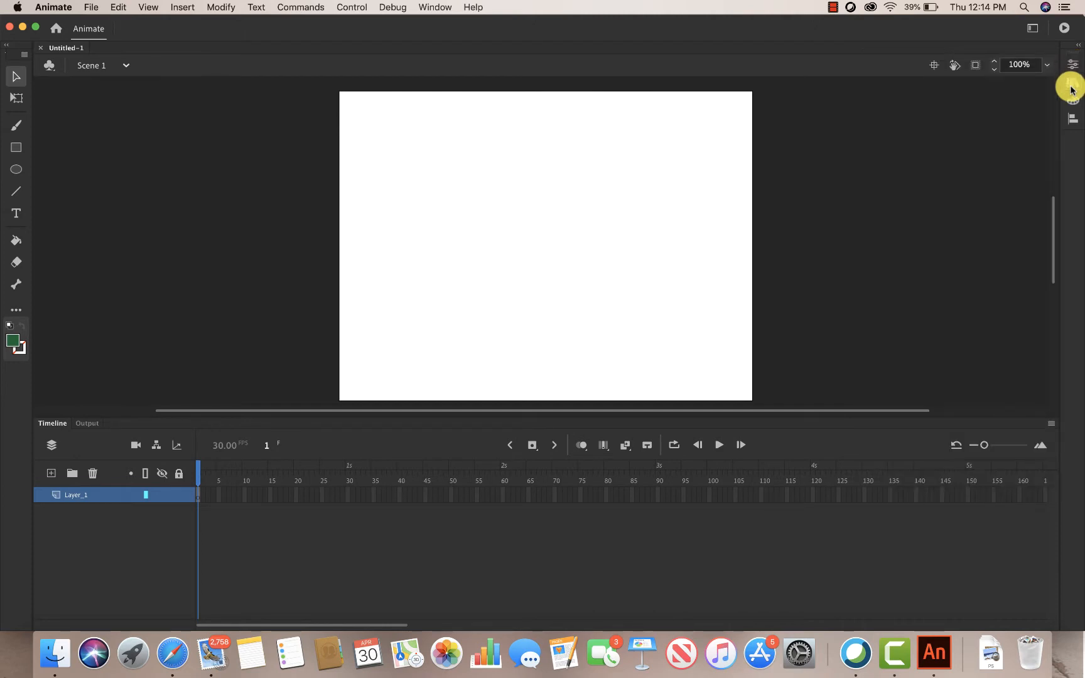
{"action": "left_click", "coordinate": [1072, 88]}
{"action": "left_click", "coordinate": [1071, 87]}
{"action": "left_click", "coordinate": [1073, 103]}
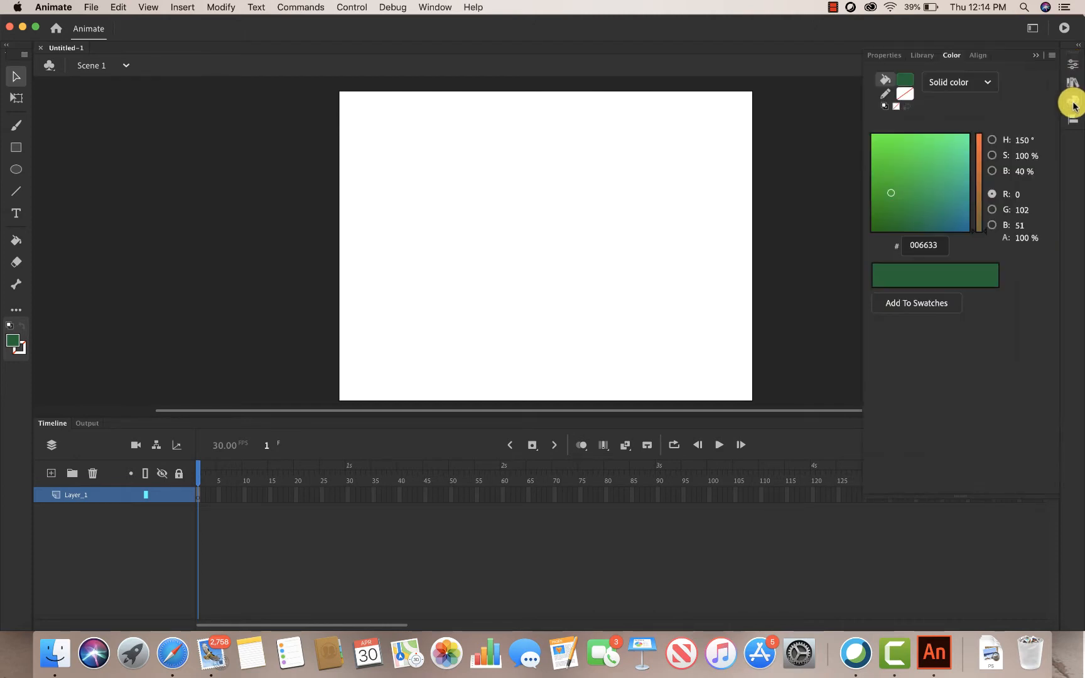
{"action": "left_click", "coordinate": [1073, 104]}
{"action": "left_click", "coordinate": [1073, 121]}
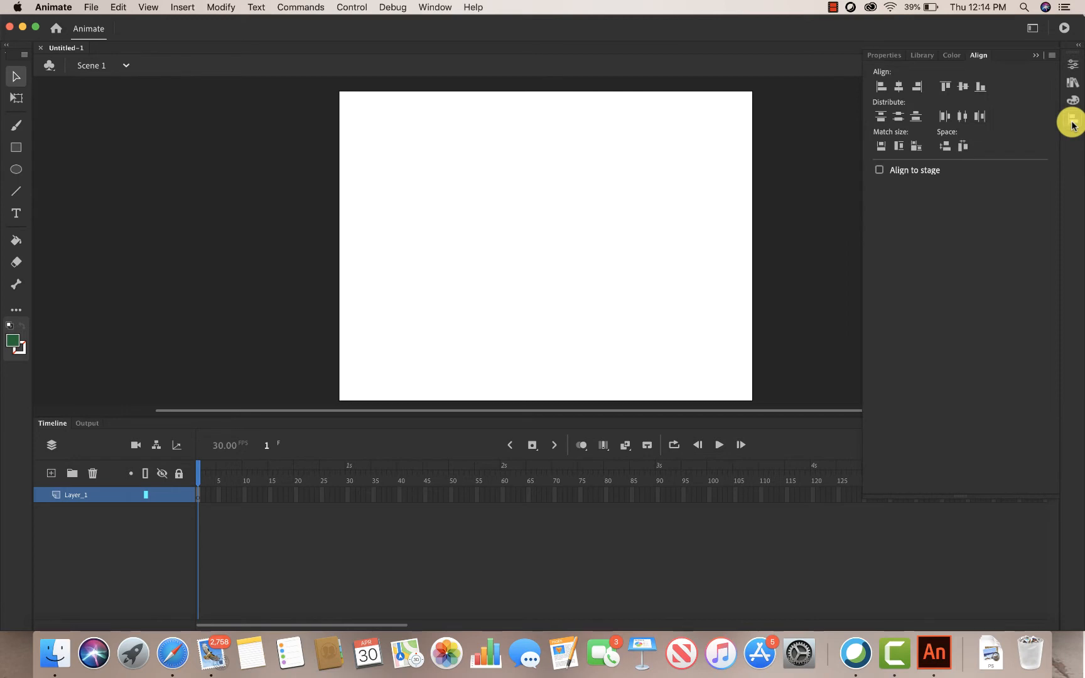
{"action": "left_click", "coordinate": [1072, 122]}
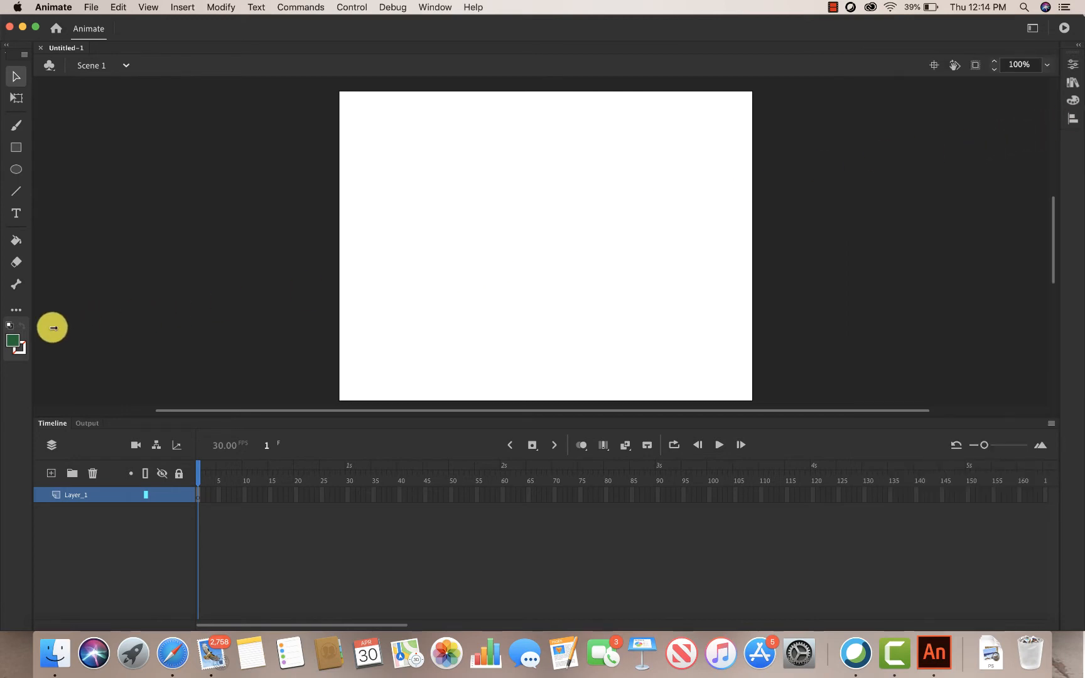
Step: Set the fill to dark grey and draw a small circle with the Oval tool in the stage's left half
{"action": "left_click", "coordinate": [9, 344]}
{"action": "left_click", "coordinate": [9, 345]}
{"action": "left_click", "coordinate": [9, 344]}
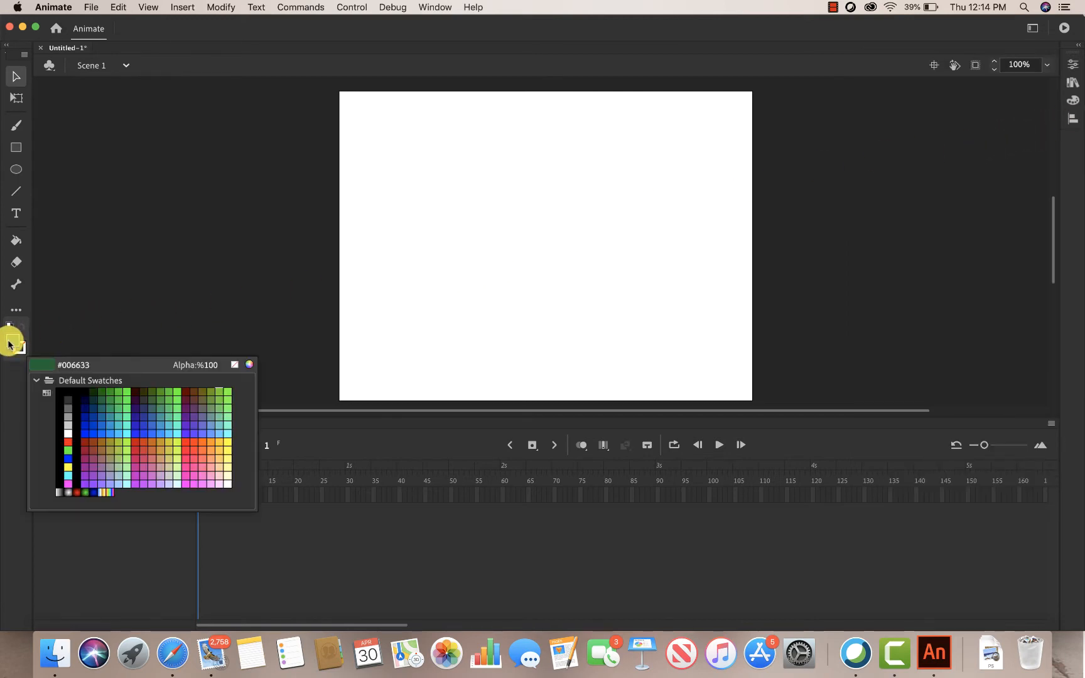
{"action": "left_click", "coordinate": [14, 315]}
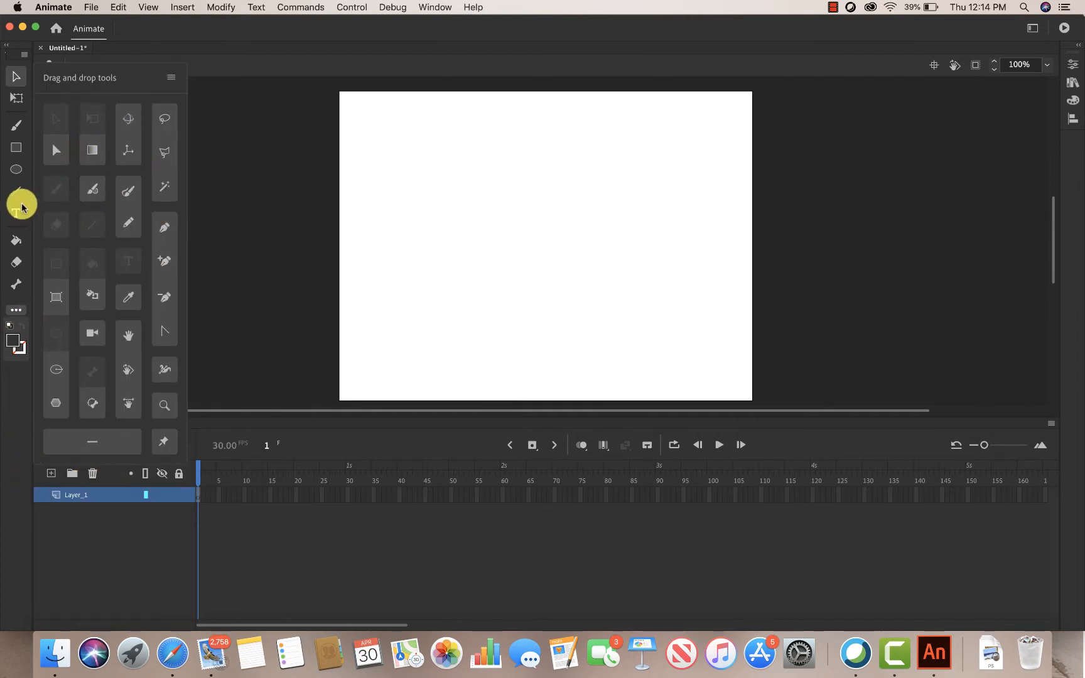
{"action": "left_click", "coordinate": [17, 167]}
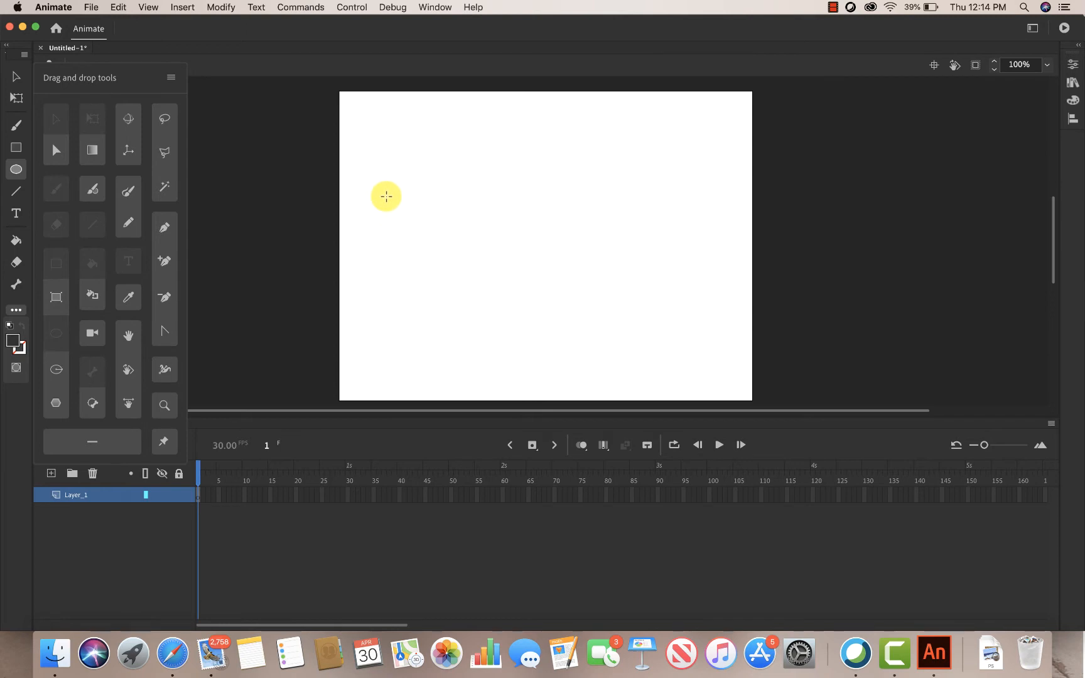
{"action": "left_click_drag", "start_coordinate": [392, 195], "coordinate": [500, 296]}
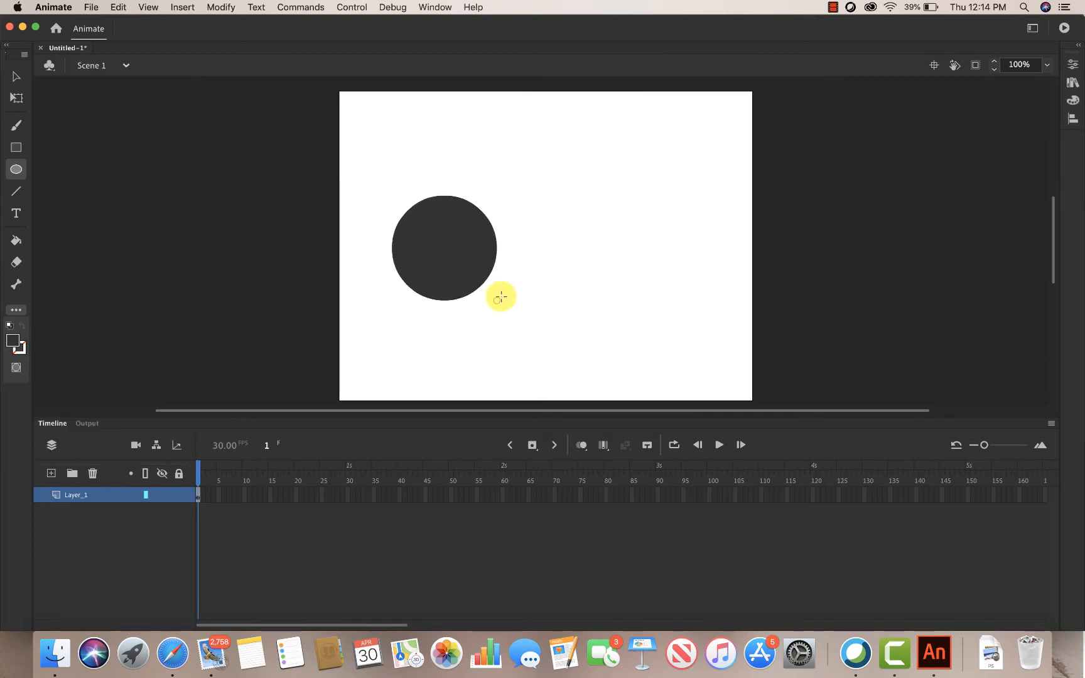
{"action": "left_click_drag", "start_coordinate": [500, 297], "coordinate": [452, 246]}
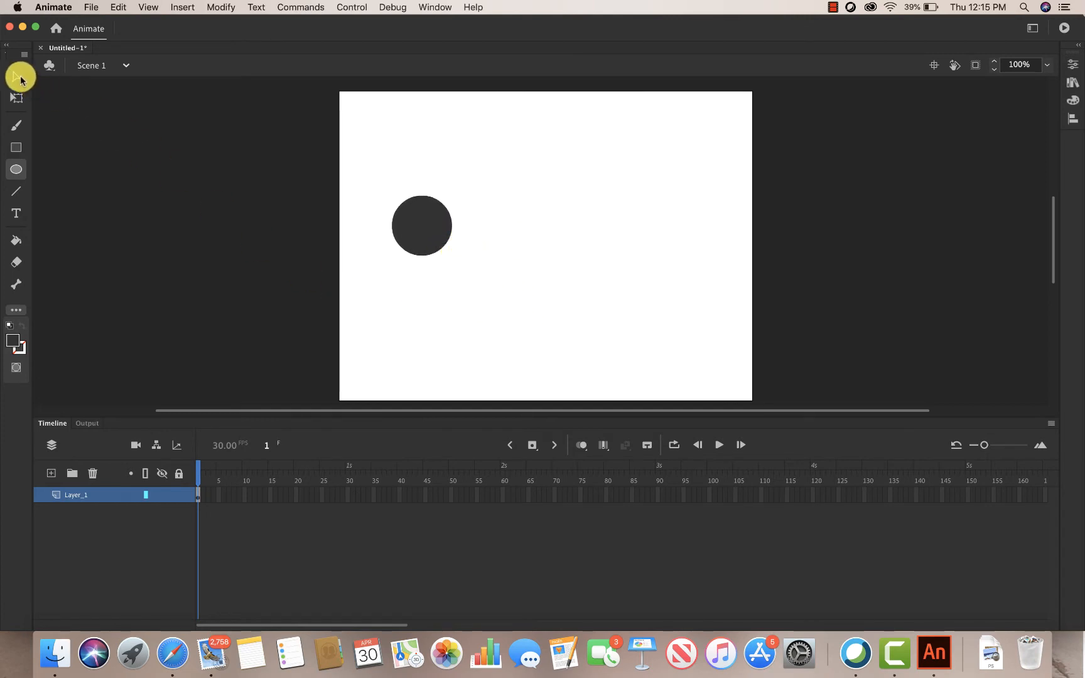
Step: Rename the circle's layer to ball, deselect the circle, and snooze the meeting reminder
{"action": "double_click", "coordinate": [80, 497]}
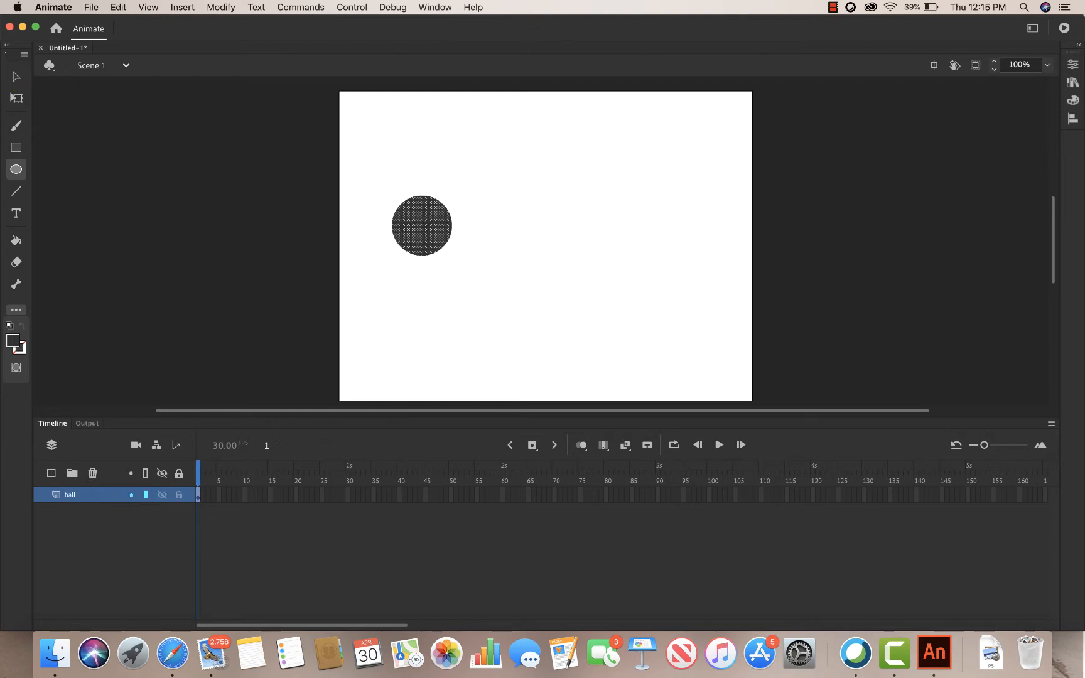
{"action": "left_click", "coordinate": [16, 76]}
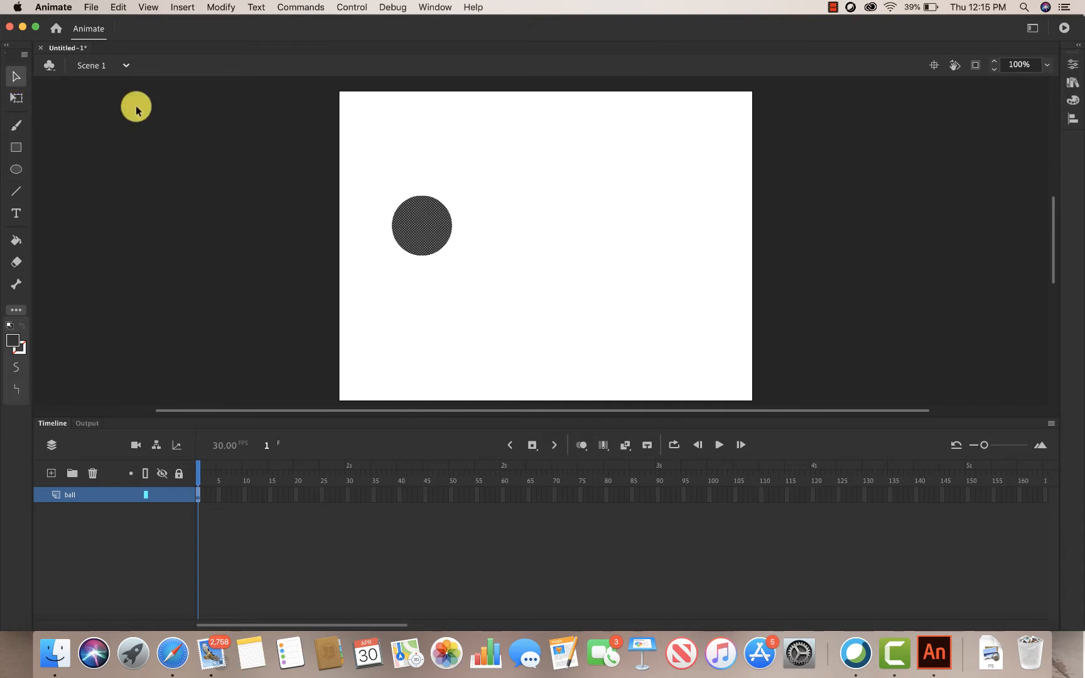
{"action": "left_click", "coordinate": [557, 203]}
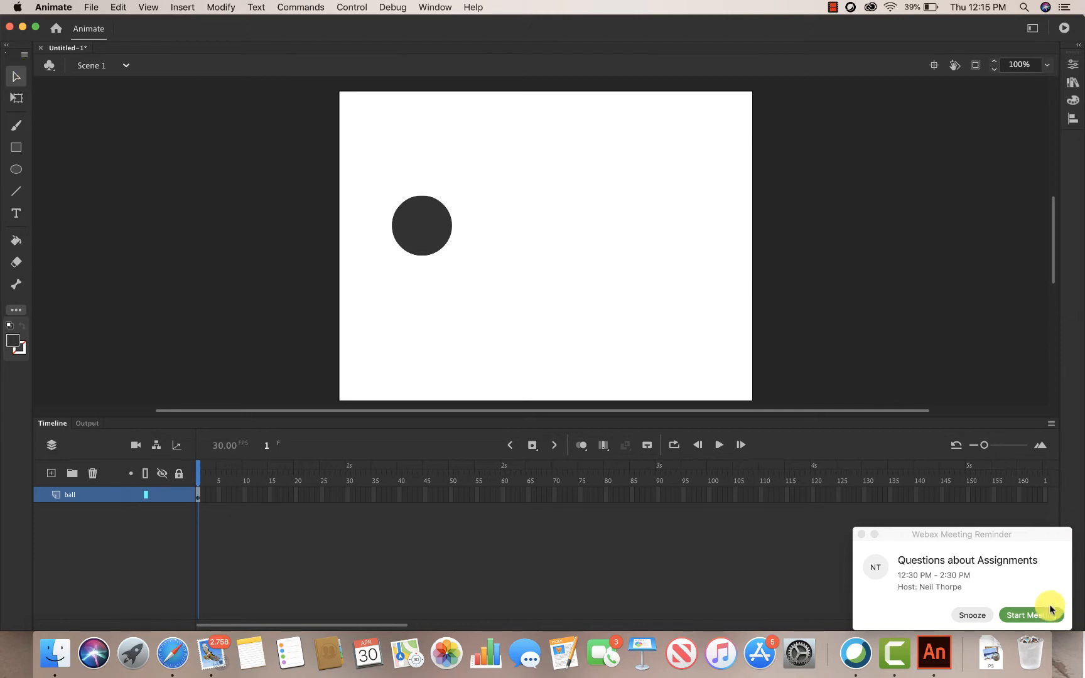
{"action": "left_click", "coordinate": [968, 614]}
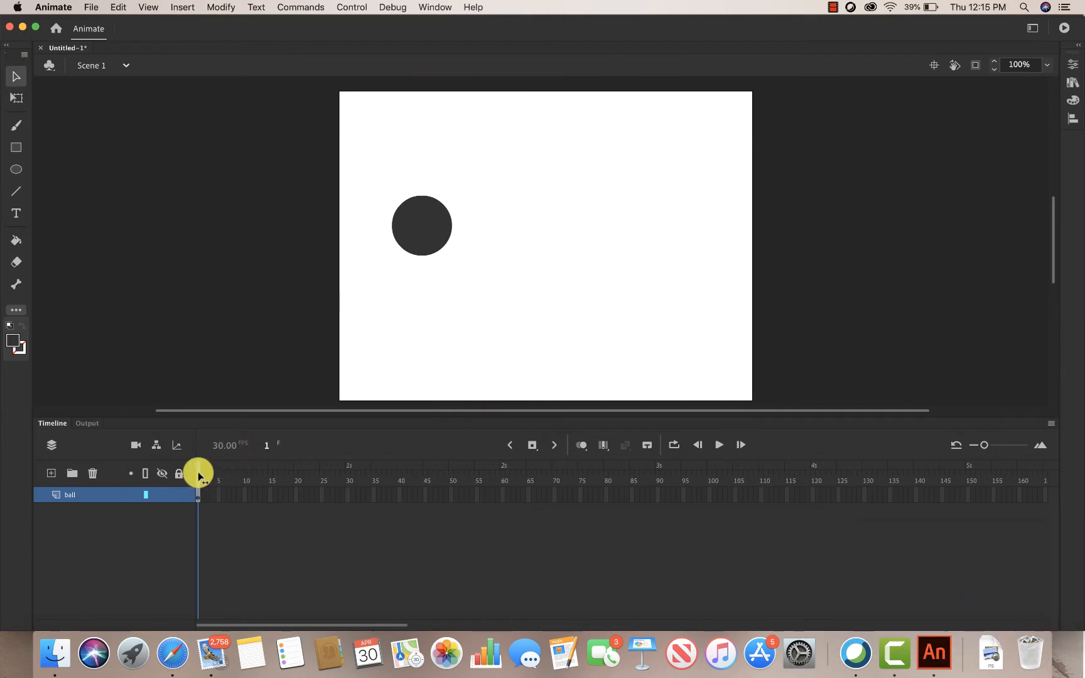
Step: Extend the ball layer to frame 40 and move the ball beyond the stage's left edge at frame 1
{"action": "right_click", "coordinate": [400, 499]}
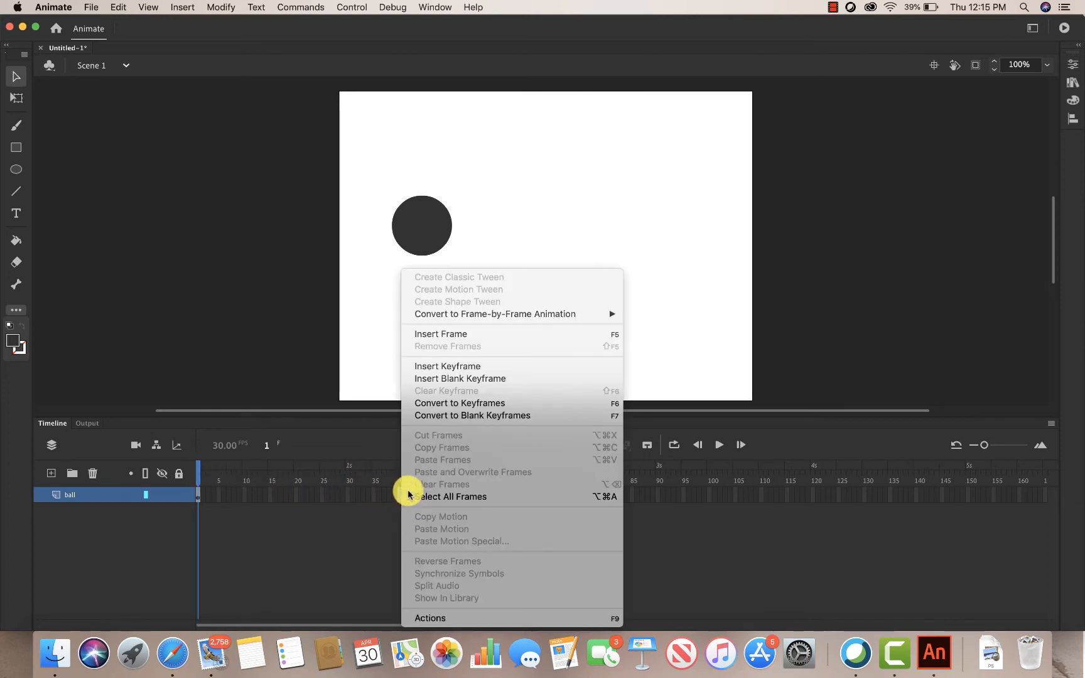
{"action": "left_click", "coordinate": [470, 337]}
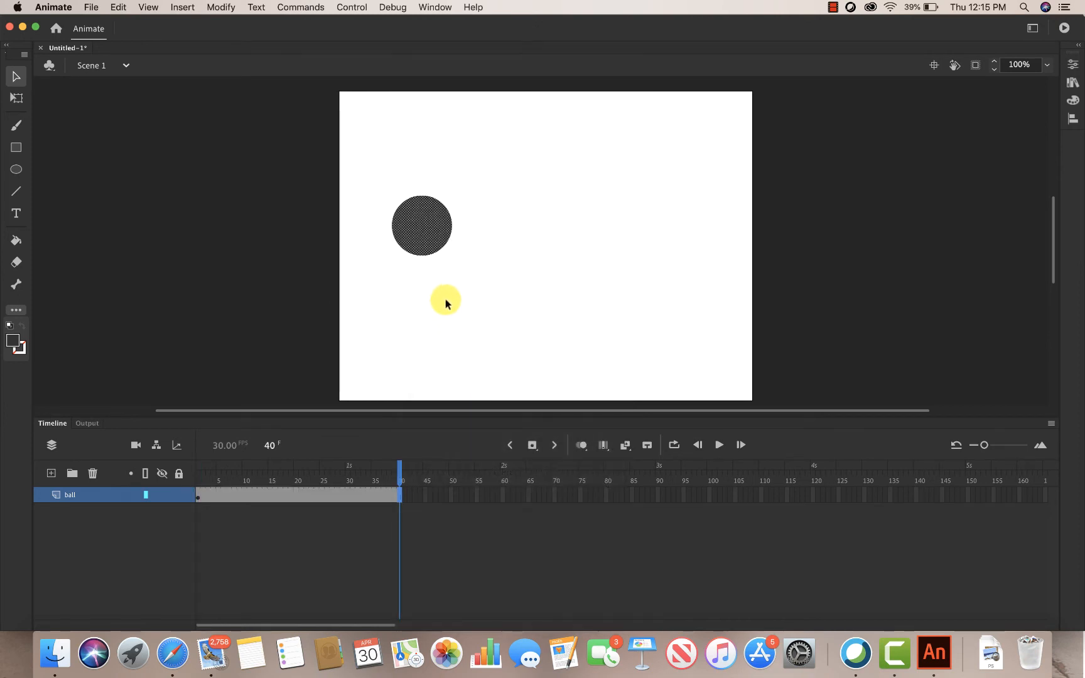
{"action": "left_click_drag", "start_coordinate": [487, 162], "coordinate": [307, 409]}
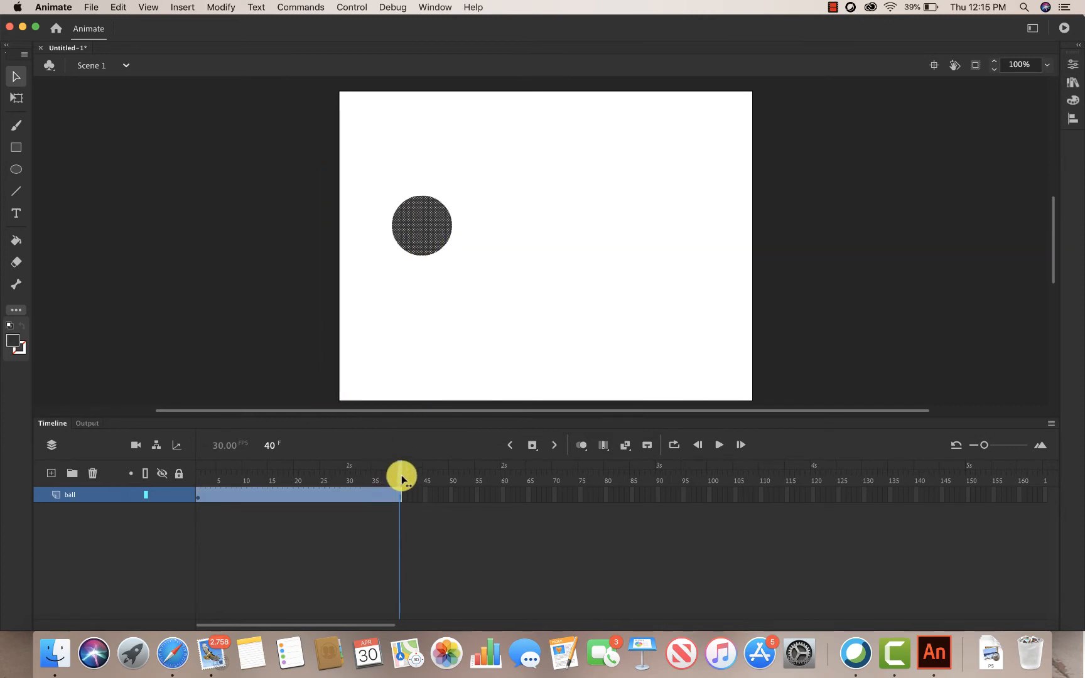
{"action": "left_click_drag", "start_coordinate": [402, 476], "coordinate": [196, 454]}
{"action": "left_click_drag", "start_coordinate": [407, 230], "coordinate": [265, 281]}
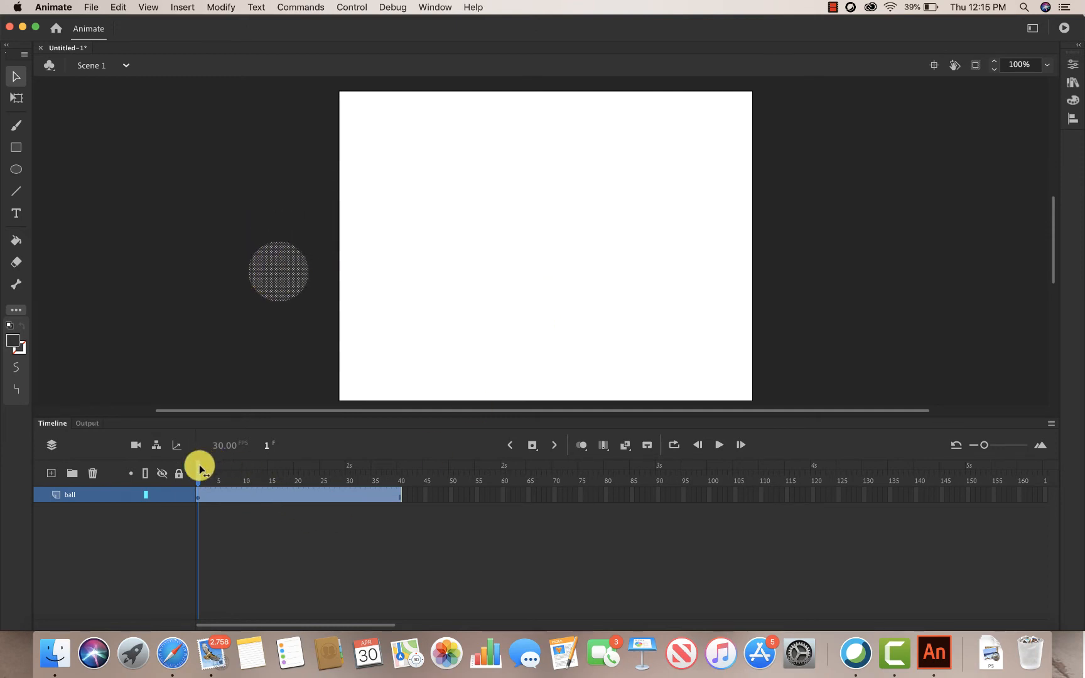
Step: Create a motion tween on the ball layer, accepting the conversion of the circle to a symbol
{"action": "left_click_drag", "start_coordinate": [199, 468], "coordinate": [402, 489]}
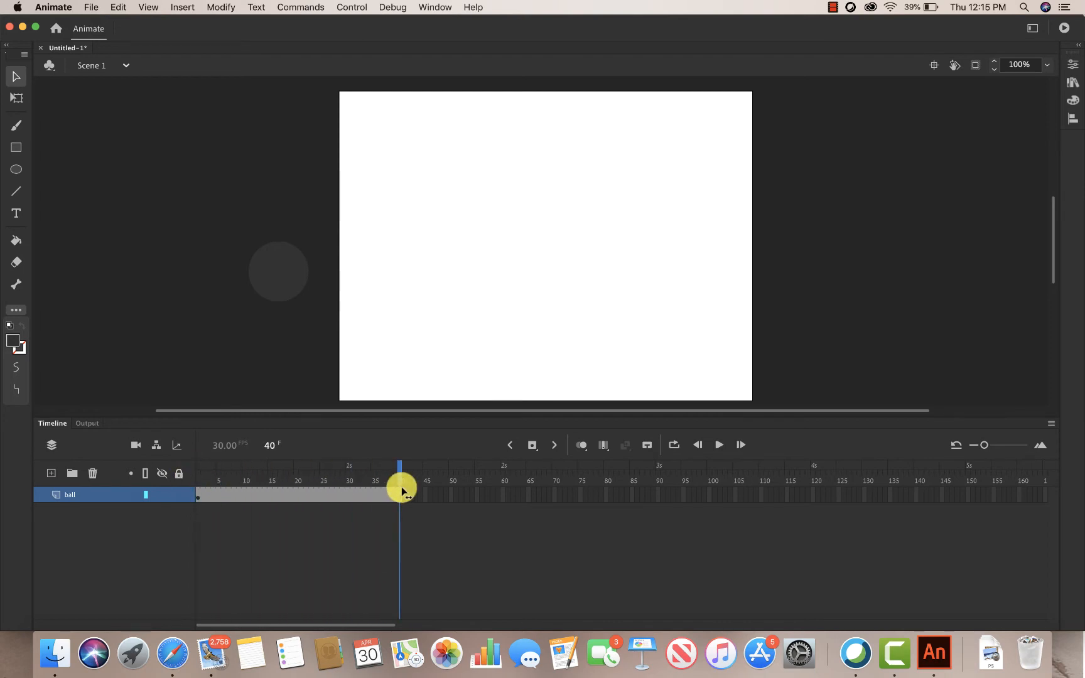
{"action": "right_click", "coordinate": [360, 496]}
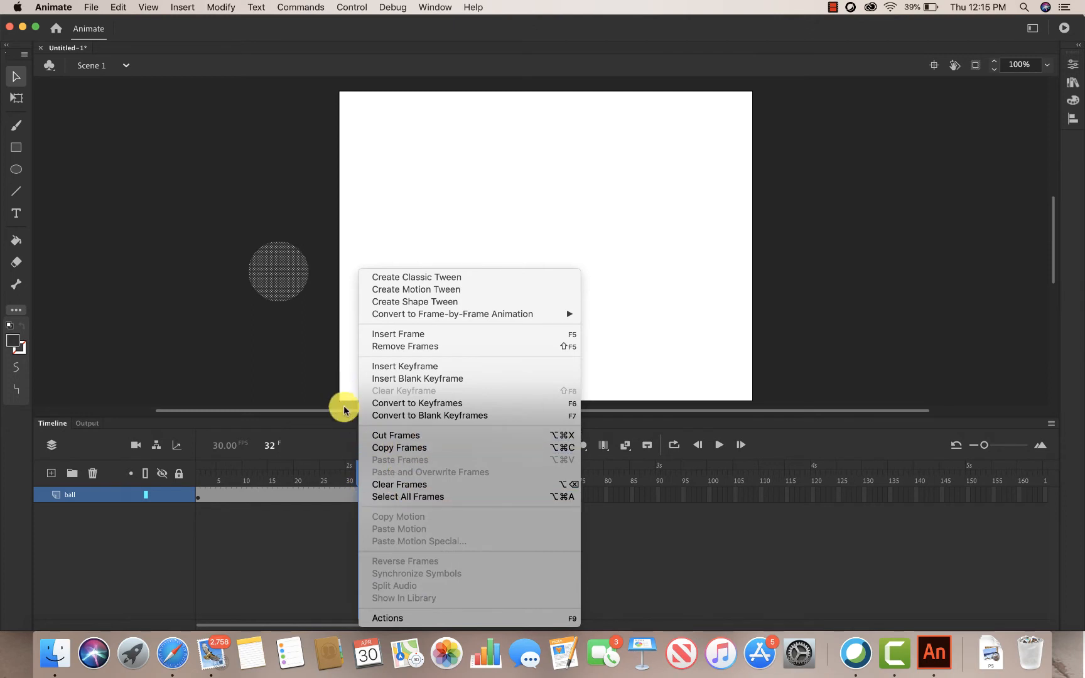
{"action": "left_click", "coordinate": [428, 293]}
{"action": "left_click", "coordinate": [670, 362]}
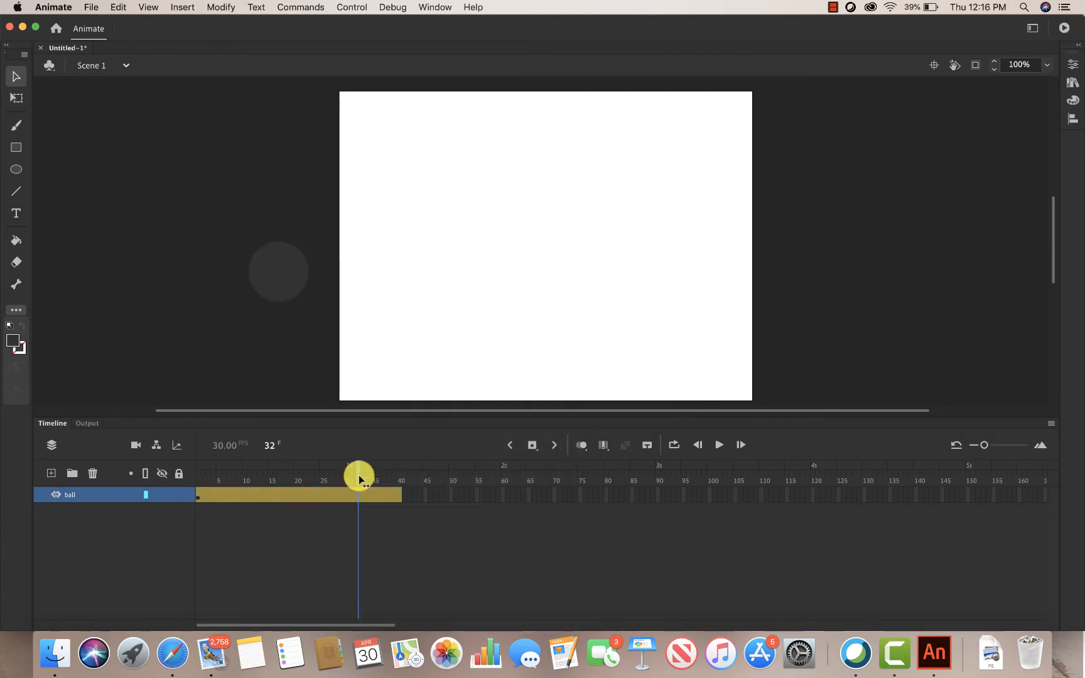
Step: At frame 40, move the ball straight across to beyond the stage's right edge
{"action": "left_click_drag", "start_coordinate": [359, 477], "coordinate": [400, 476]}
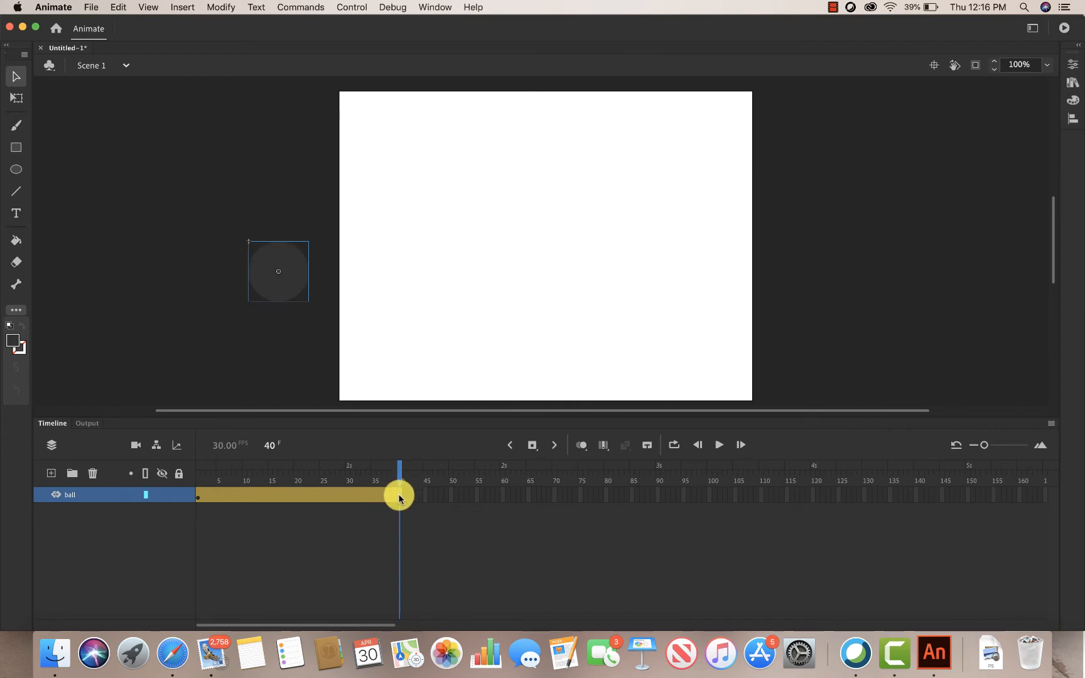
{"action": "left_click_drag", "start_coordinate": [279, 271], "coordinate": [800, 275]}
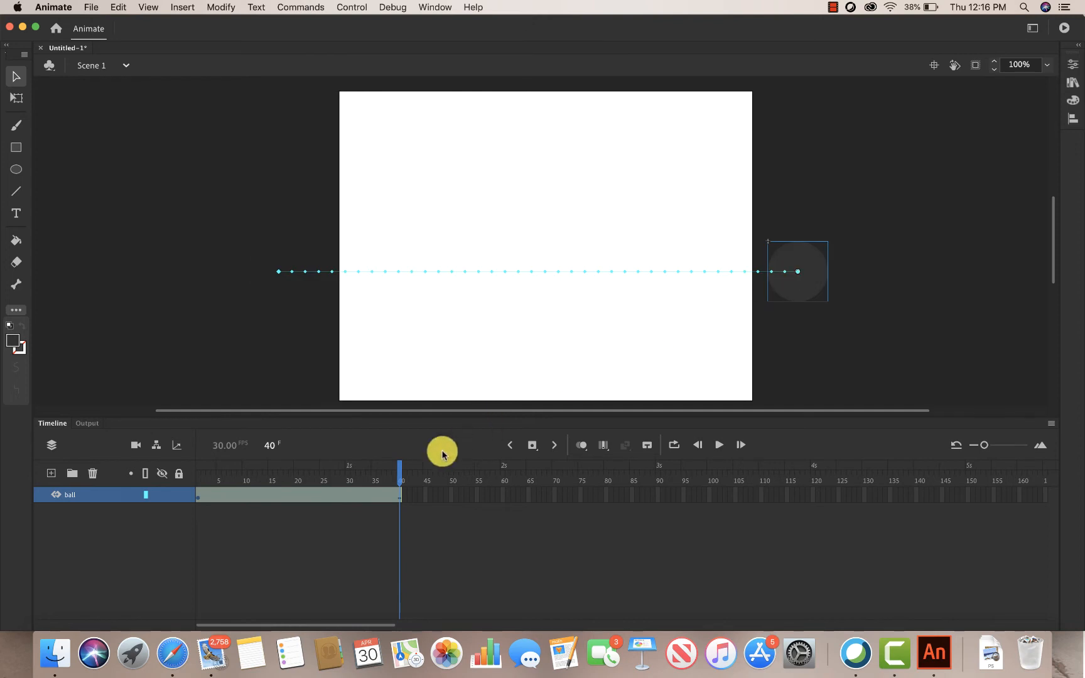
{"action": "left_click_drag", "start_coordinate": [400, 467], "coordinate": [446, 485]}
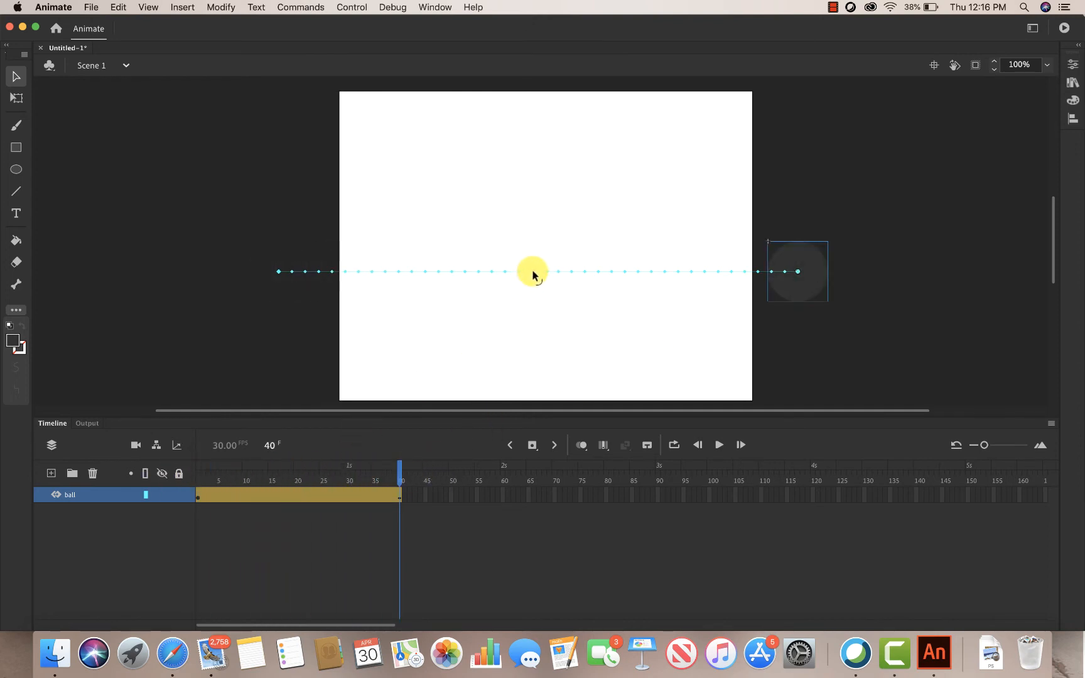
Step: At frame 22, raise the ball to bend its motion path into an arc, and play the animation from frame 1
{"action": "left_click_drag", "start_coordinate": [398, 471], "coordinate": [308, 468]}
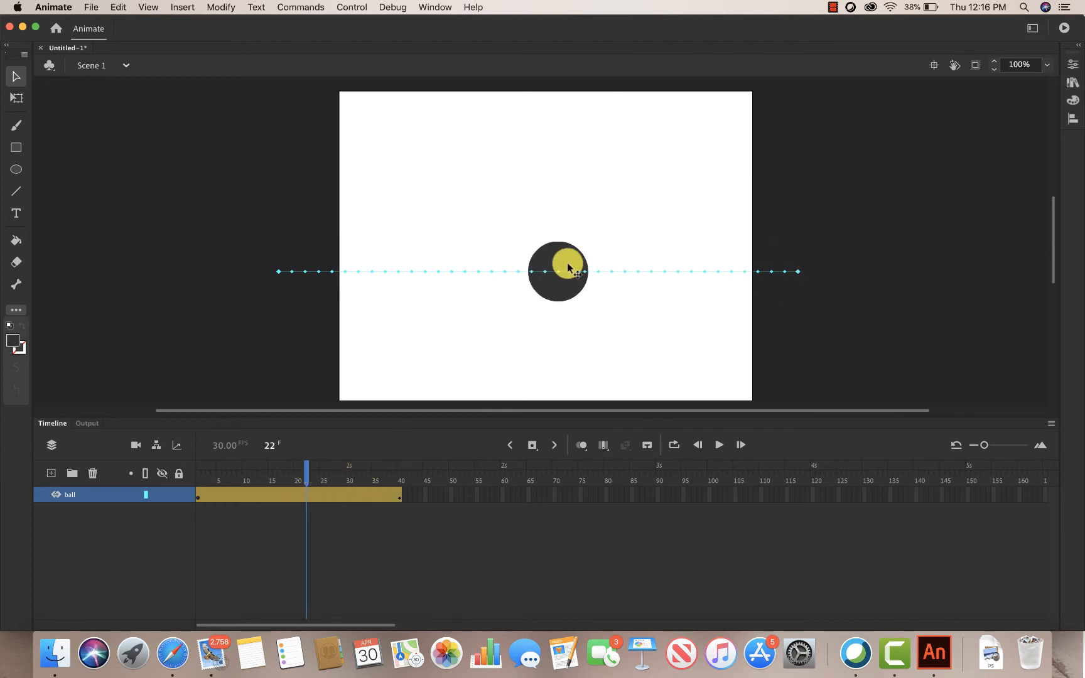
{"action": "left_click_drag", "start_coordinate": [558, 275], "coordinate": [572, 166]}
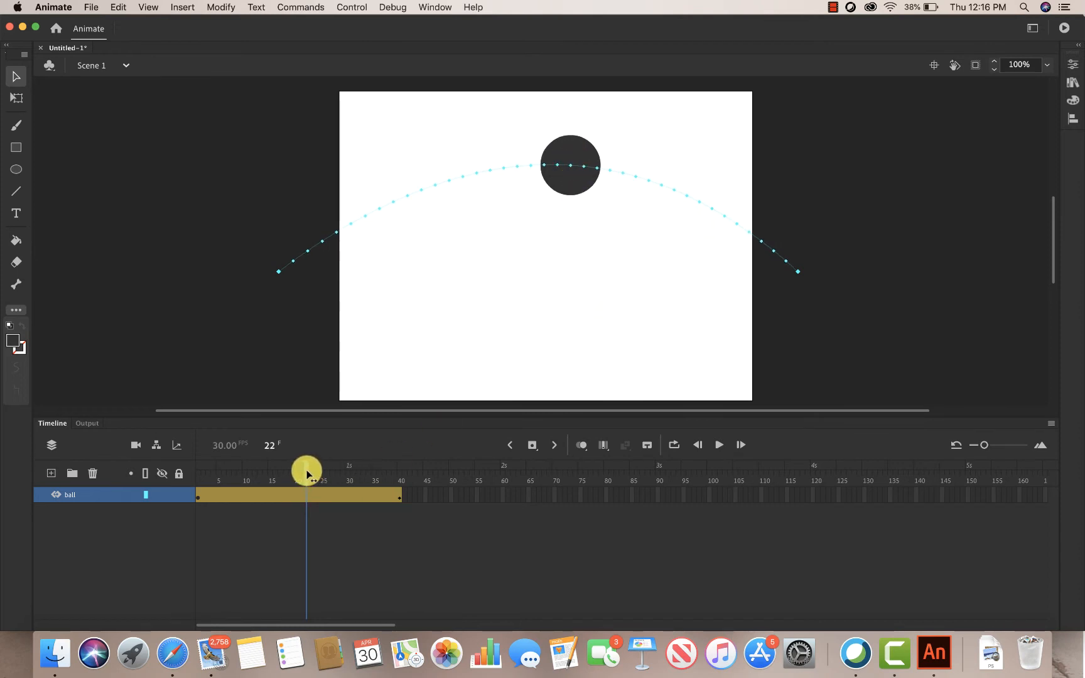
{"action": "left_click_drag", "start_coordinate": [307, 472], "coordinate": [189, 453]}
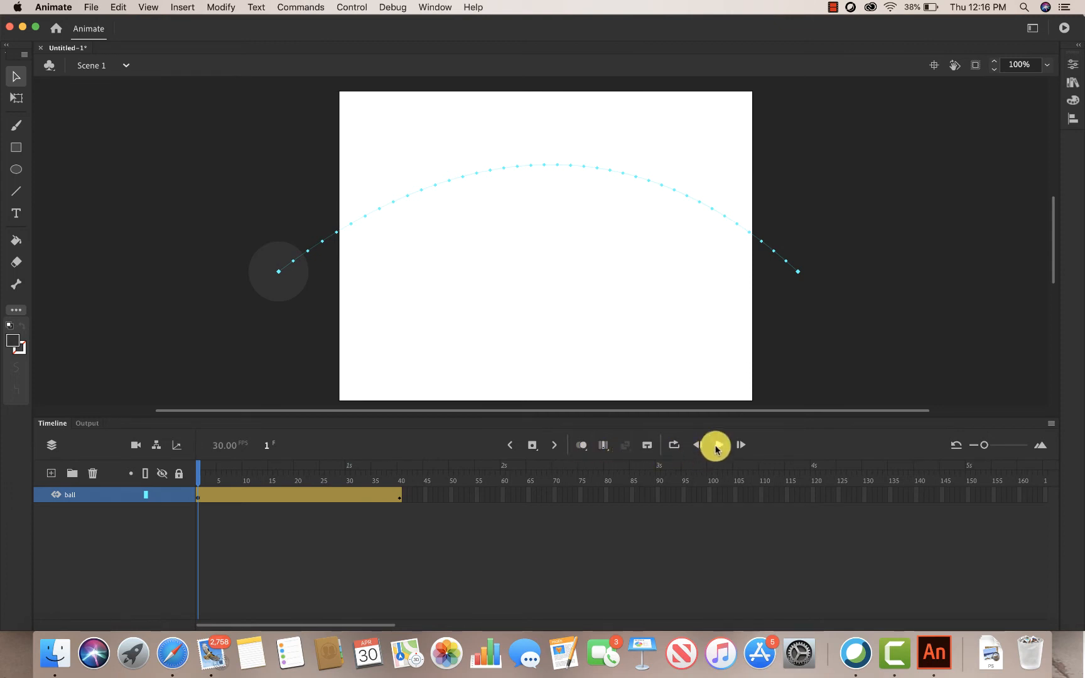
{"action": "left_click", "coordinate": [716, 446]}
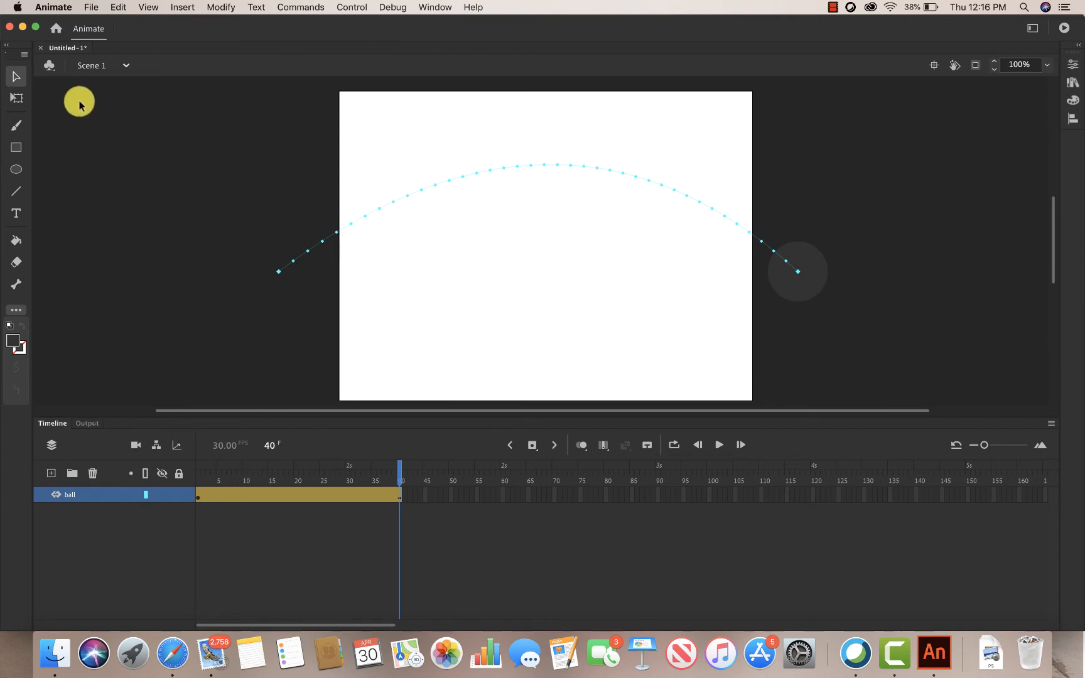
Step: Add a new layer above the ball layer and name it ball_2, accepting the corrected layer name
{"action": "left_click", "coordinate": [21, 174]}
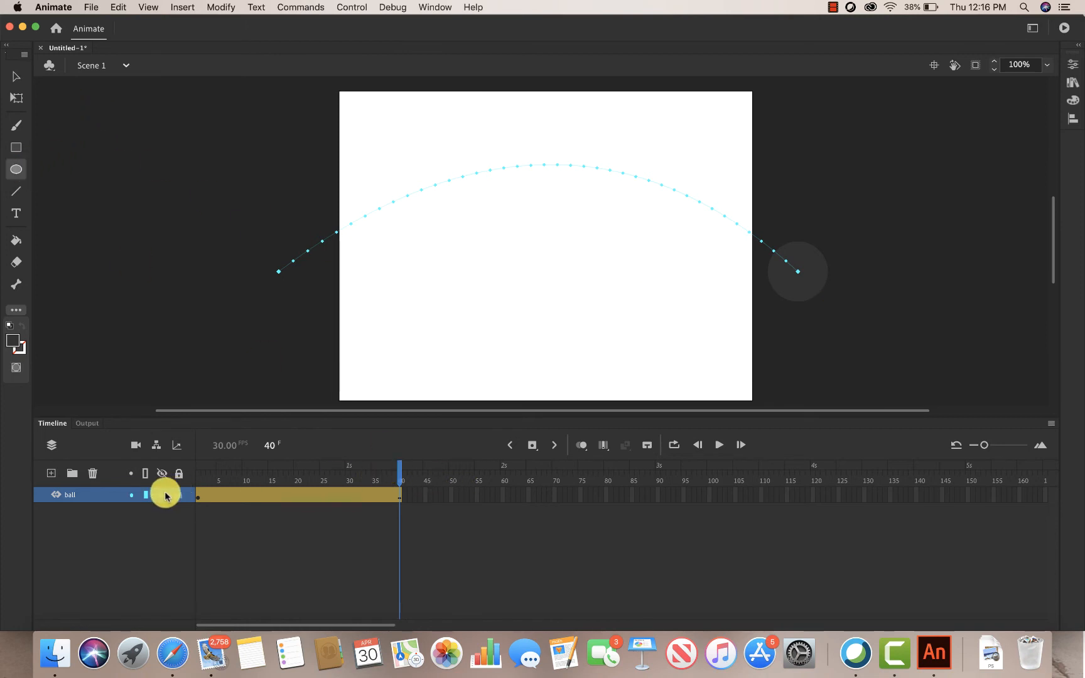
{"action": "left_click", "coordinate": [51, 475]}
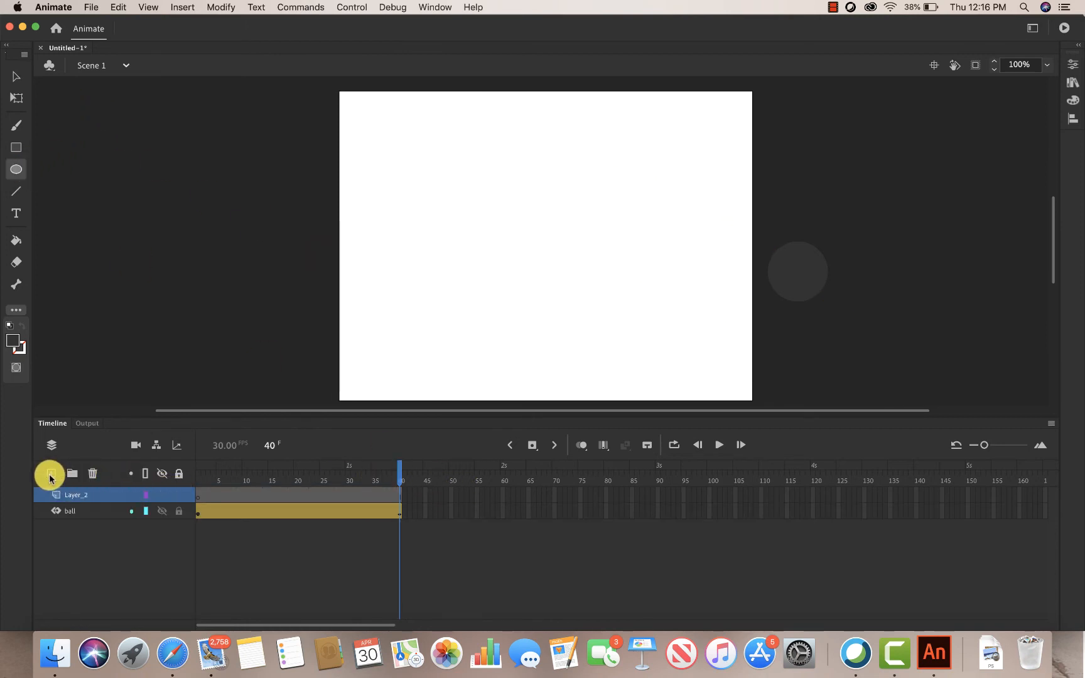
{"action": "double_click", "coordinate": [77, 497]}
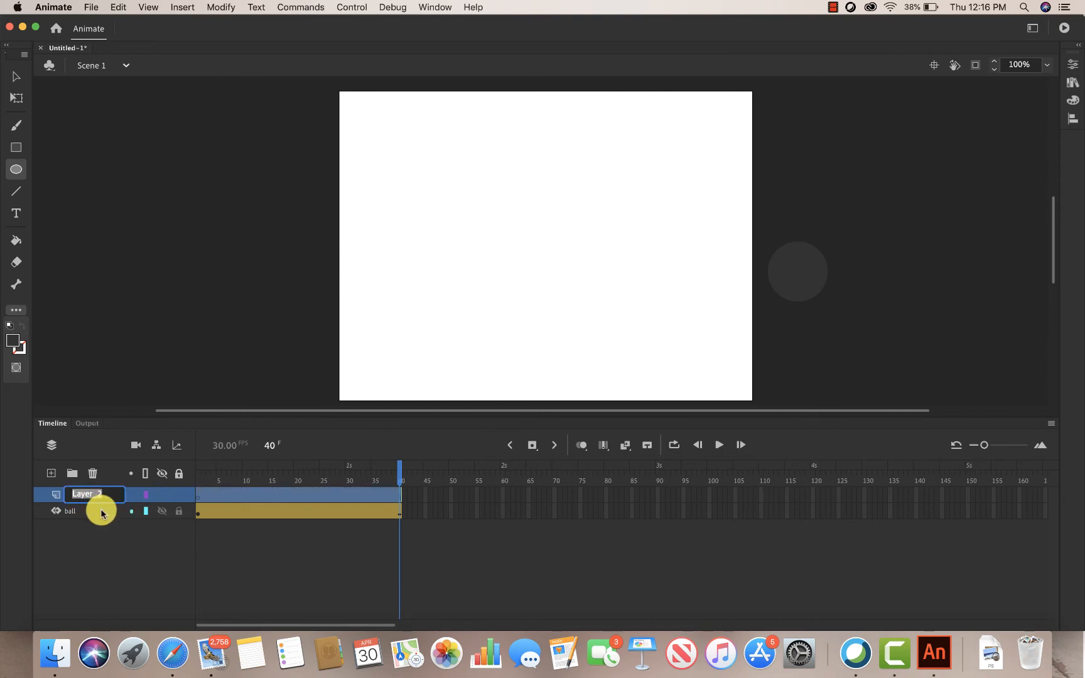
{"action": "type", "text": "ball 2"}
{"action": "key", "text": "Return"}
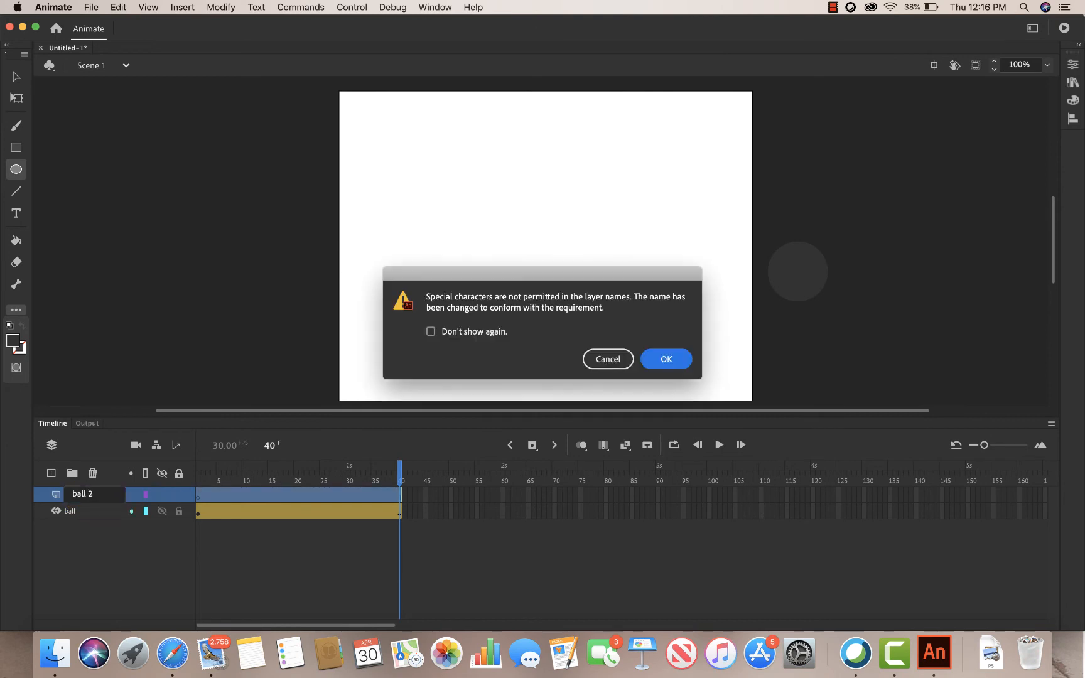
{"action": "left_click", "coordinate": [652, 359]}
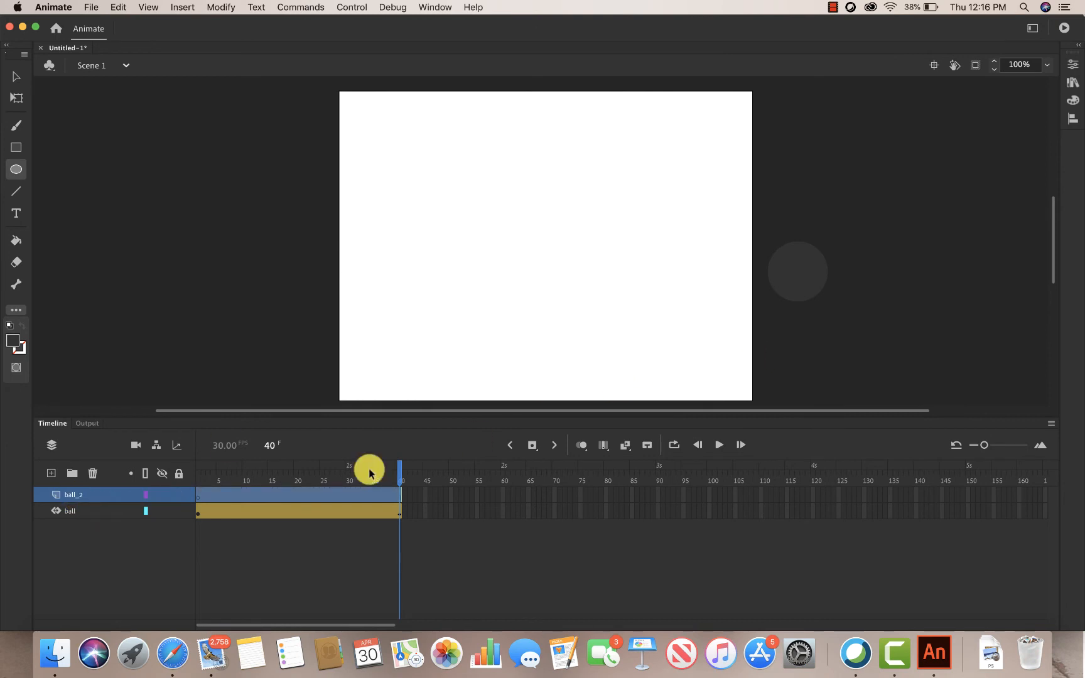
Step: Hide and lock the ball layer, and draw a filled circle on ball_2 near the stage's left edge
{"action": "left_click", "coordinate": [159, 512]}
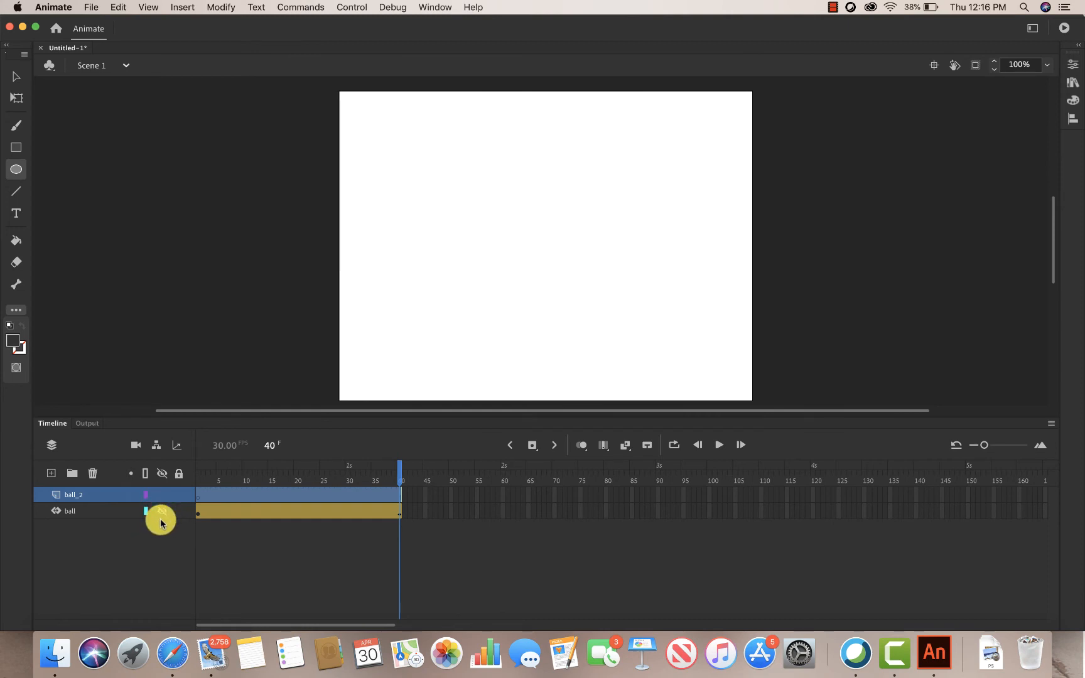
{"action": "left_click", "coordinate": [179, 512]}
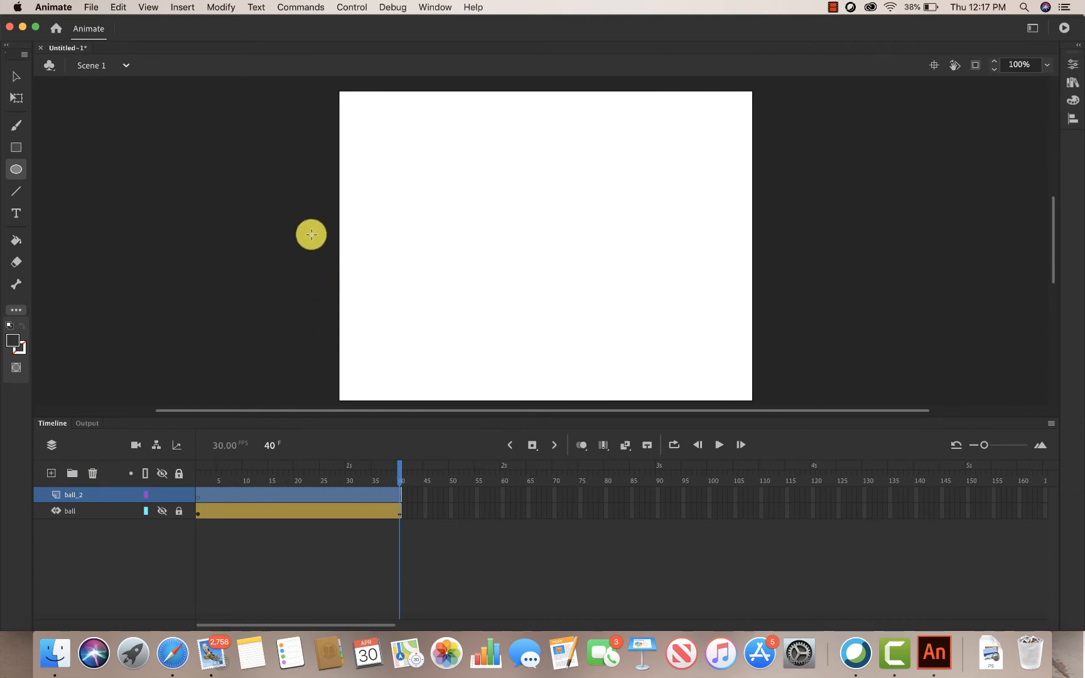
{"action": "left_click_drag", "start_coordinate": [379, 216], "coordinate": [446, 287]}
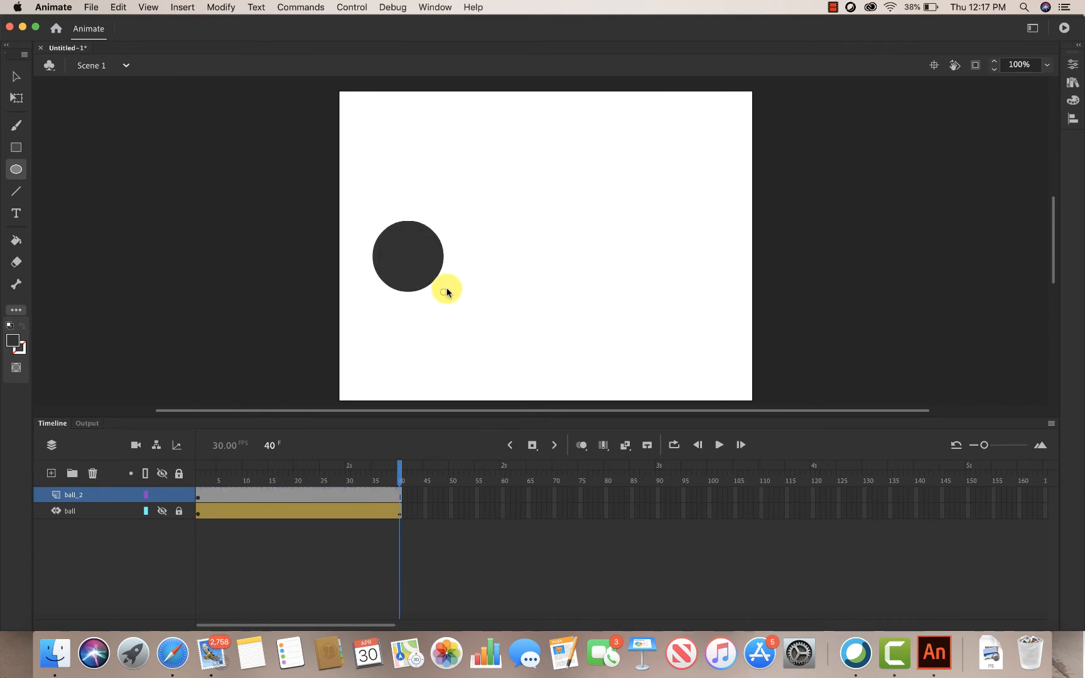
Step: Move the new circle beyond the stage's left edge and return the playhead to frame 1
{"action": "left_click", "coordinate": [16, 76]}
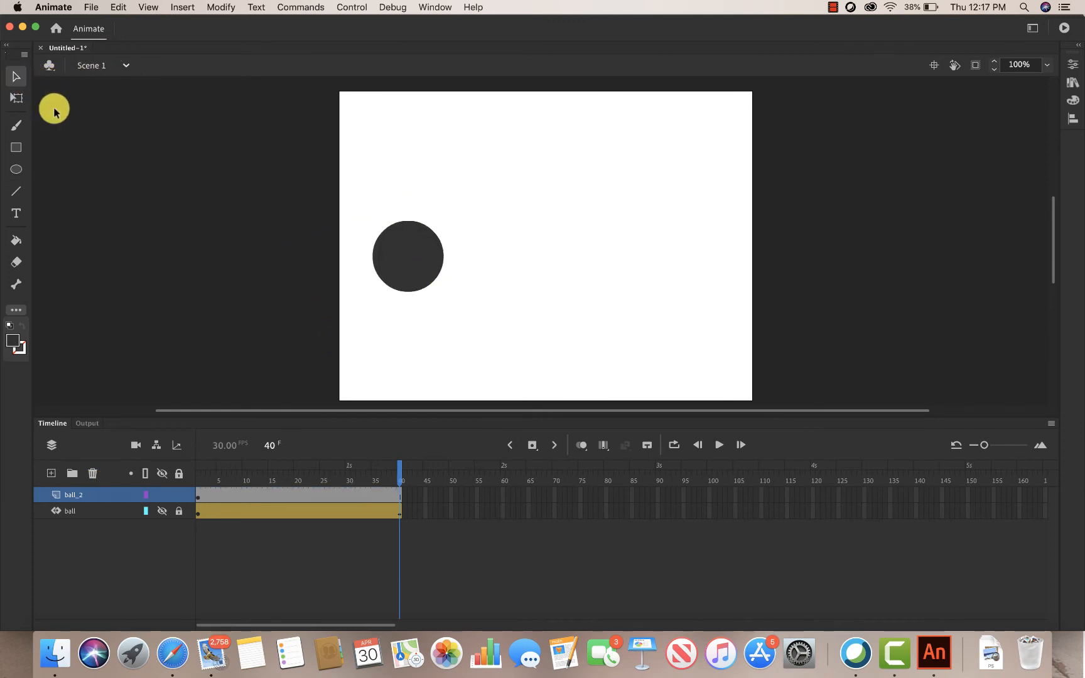
{"action": "left_click_drag", "start_coordinate": [426, 268], "coordinate": [308, 276]}
{"action": "left_click", "coordinate": [409, 465]}
{"action": "left_click_drag", "start_coordinate": [395, 478], "coordinate": [178, 468]}
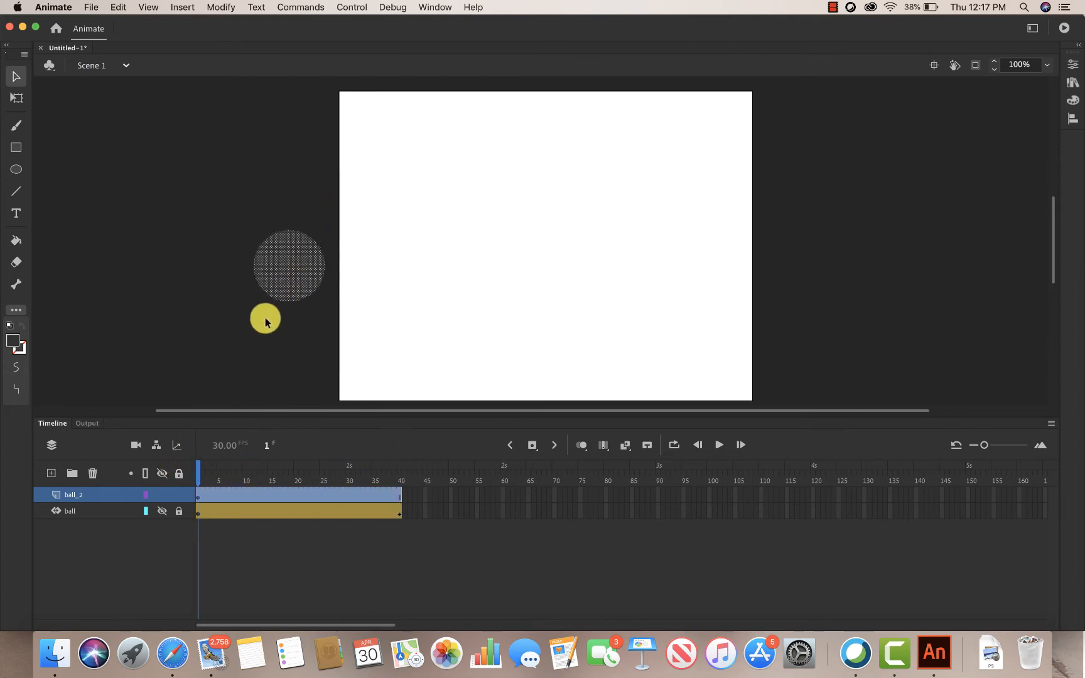
Step: Create a motion tween on ball_2, accepting the conversion to a symbol, and move the ball to the stage's top centre at frame 20
{"action": "left_click_drag", "start_coordinate": [202, 471], "coordinate": [303, 474]}
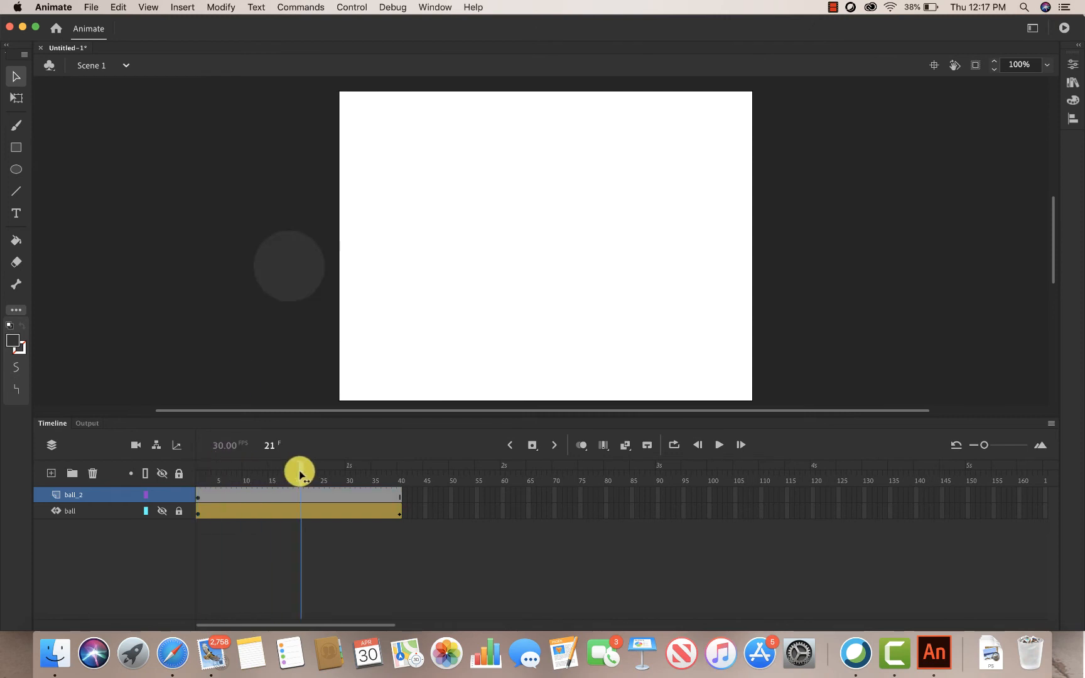
{"action": "left_click", "coordinate": [289, 272]}
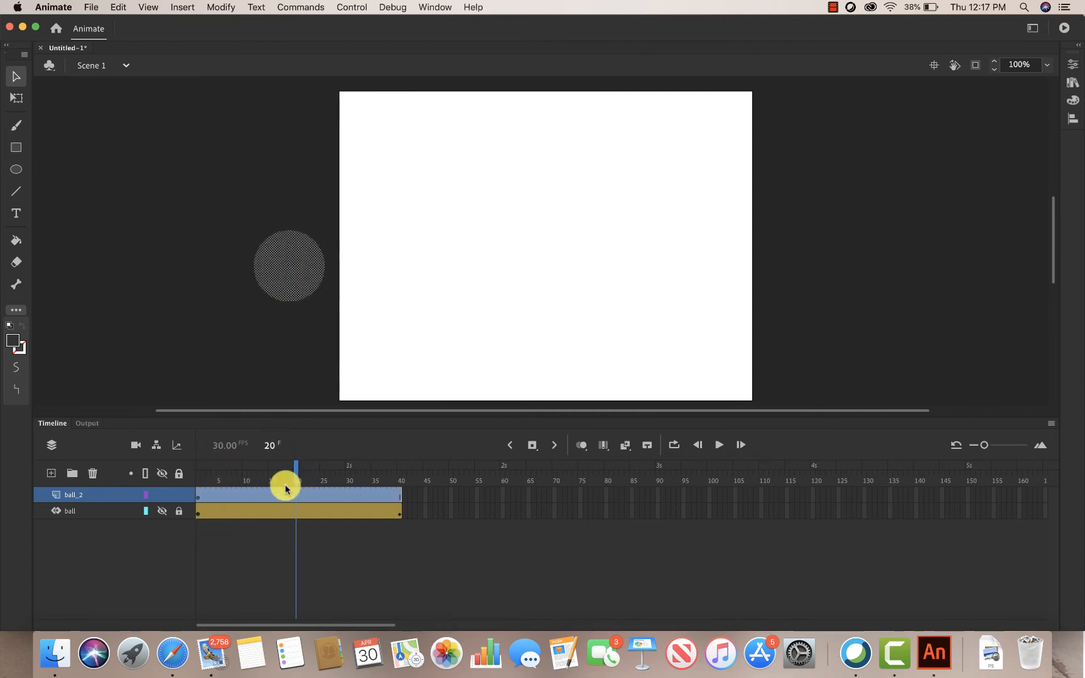
{"action": "right_click", "coordinate": [312, 491]}
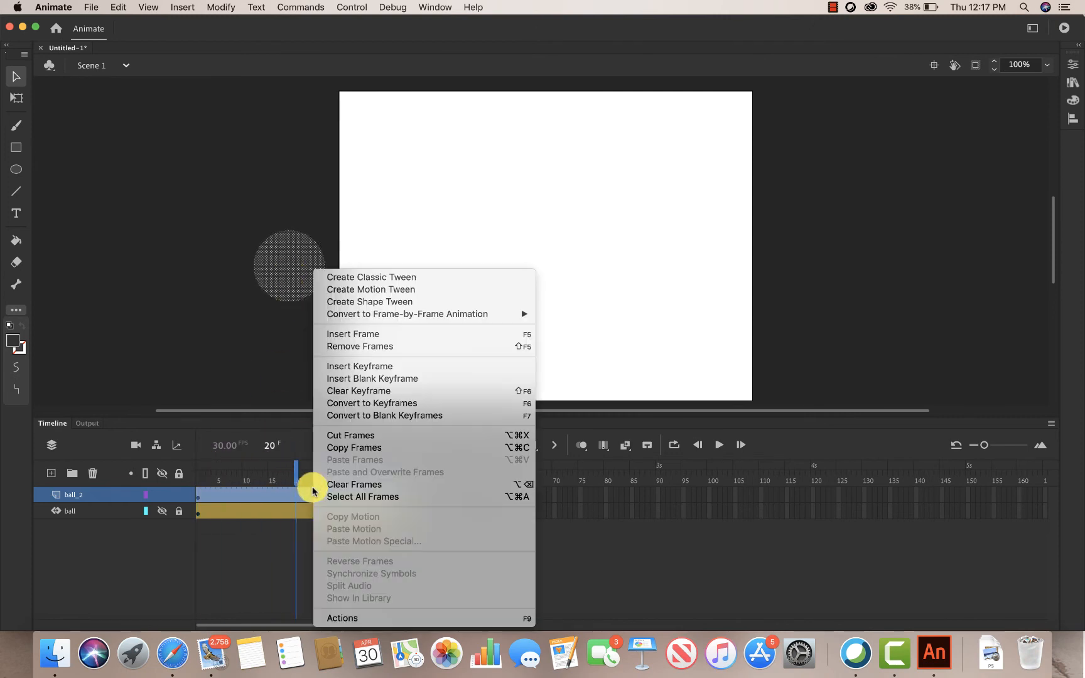
{"action": "left_click", "coordinate": [391, 289]}
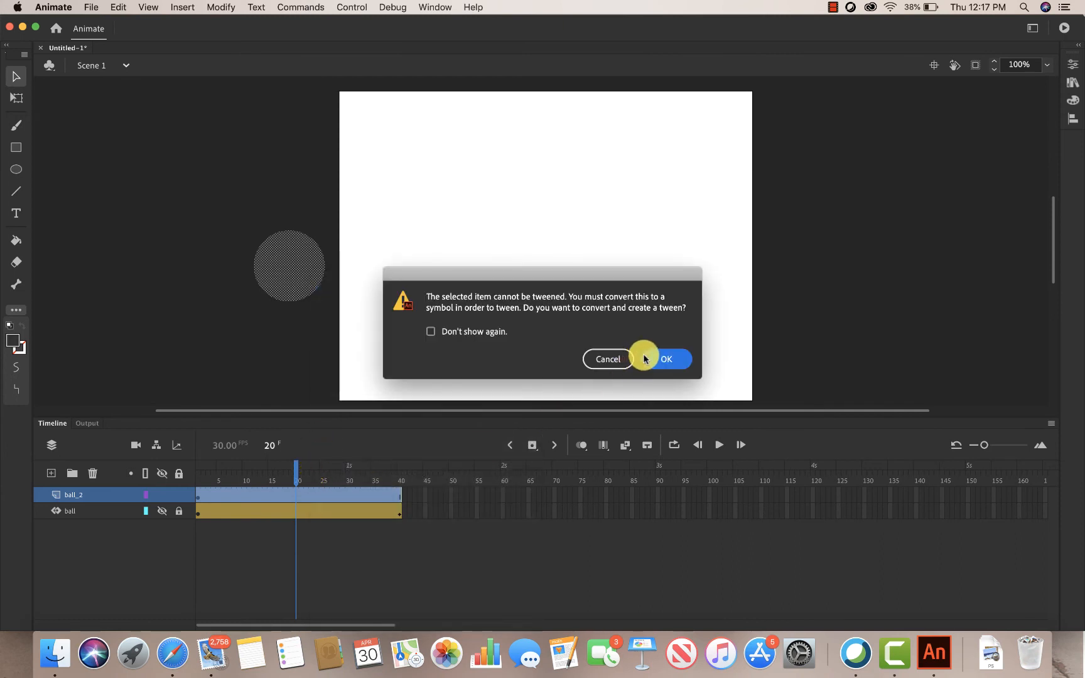
{"action": "left_click", "coordinate": [657, 356]}
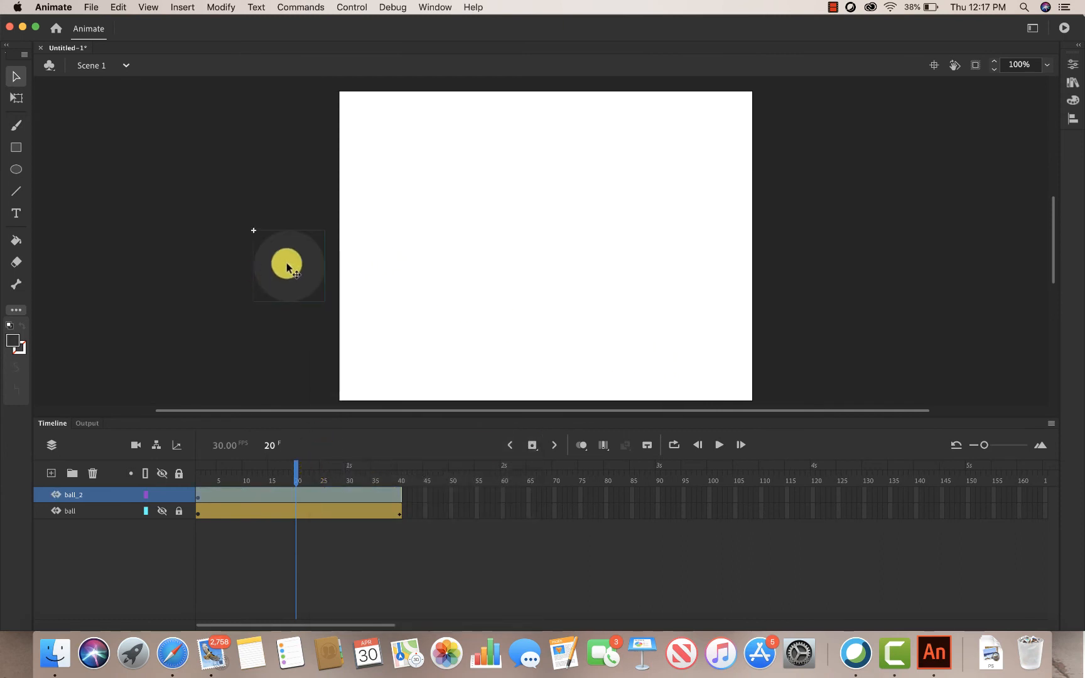
{"action": "left_click_drag", "start_coordinate": [287, 268], "coordinate": [542, 127]}
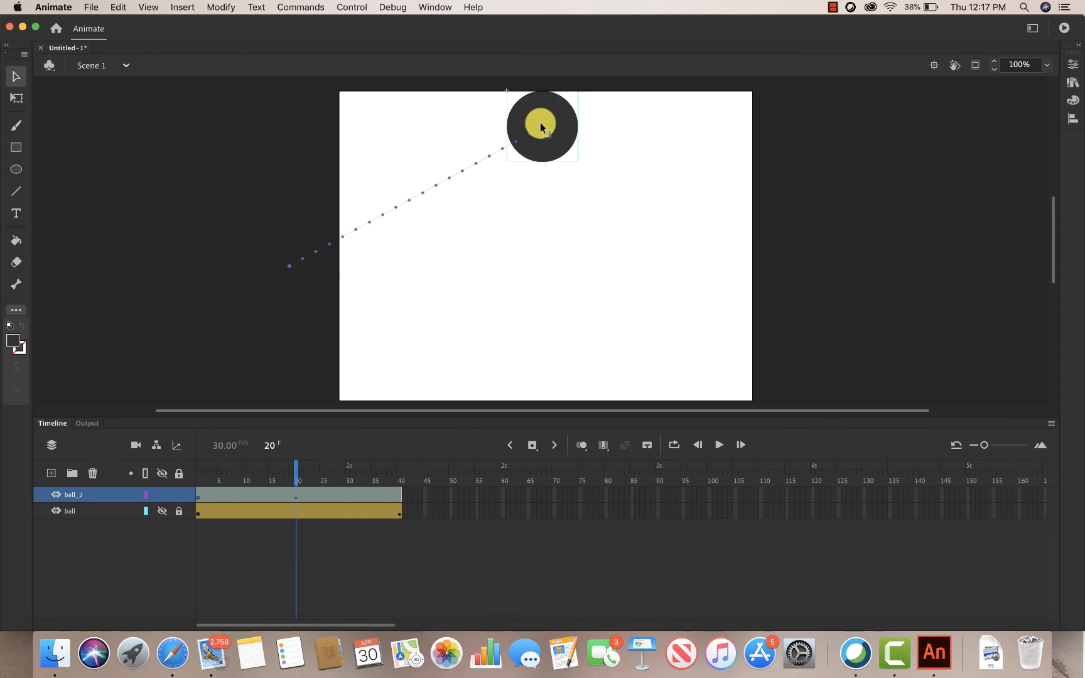
Step: At frame 40, move the second ball down to just beyond the stage's right edge
{"action": "left_click_drag", "start_coordinate": [299, 472], "coordinate": [363, 475]}
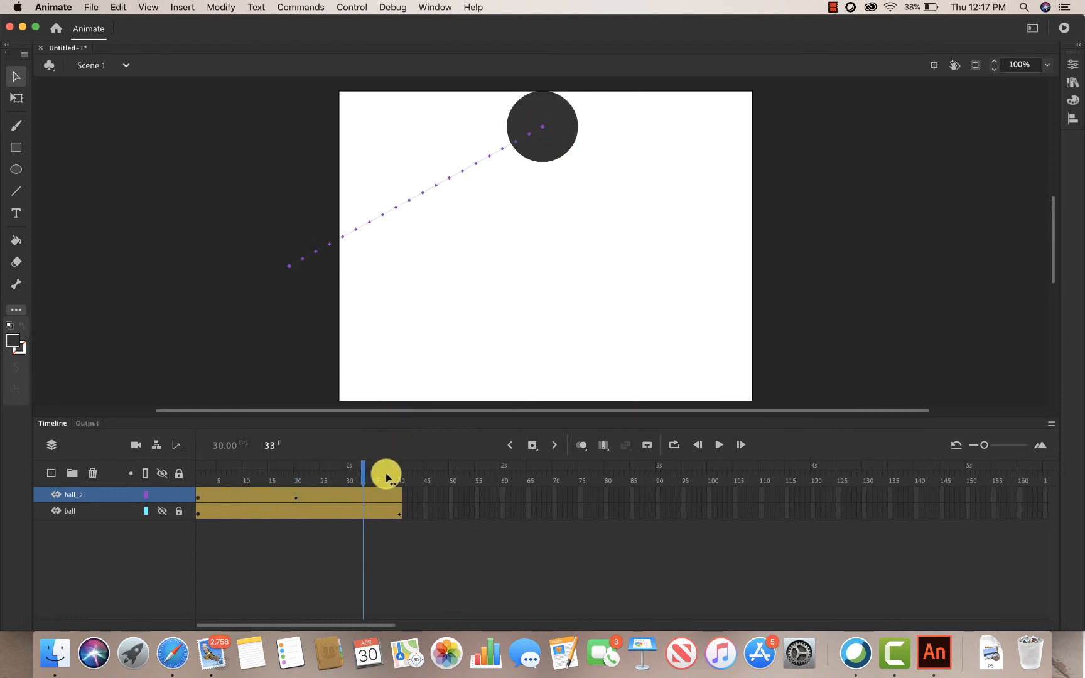
{"action": "left_click", "coordinate": [399, 475]}
{"action": "left_click", "coordinate": [564, 124]}
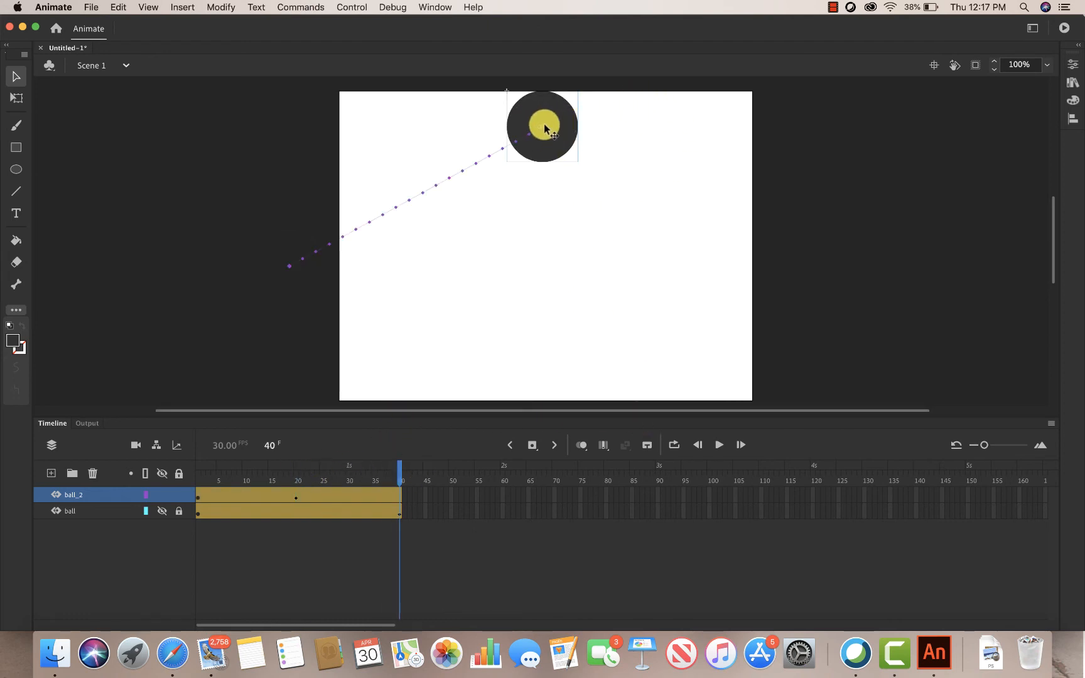
{"action": "left_click_drag", "start_coordinate": [546, 128], "coordinate": [735, 264]}
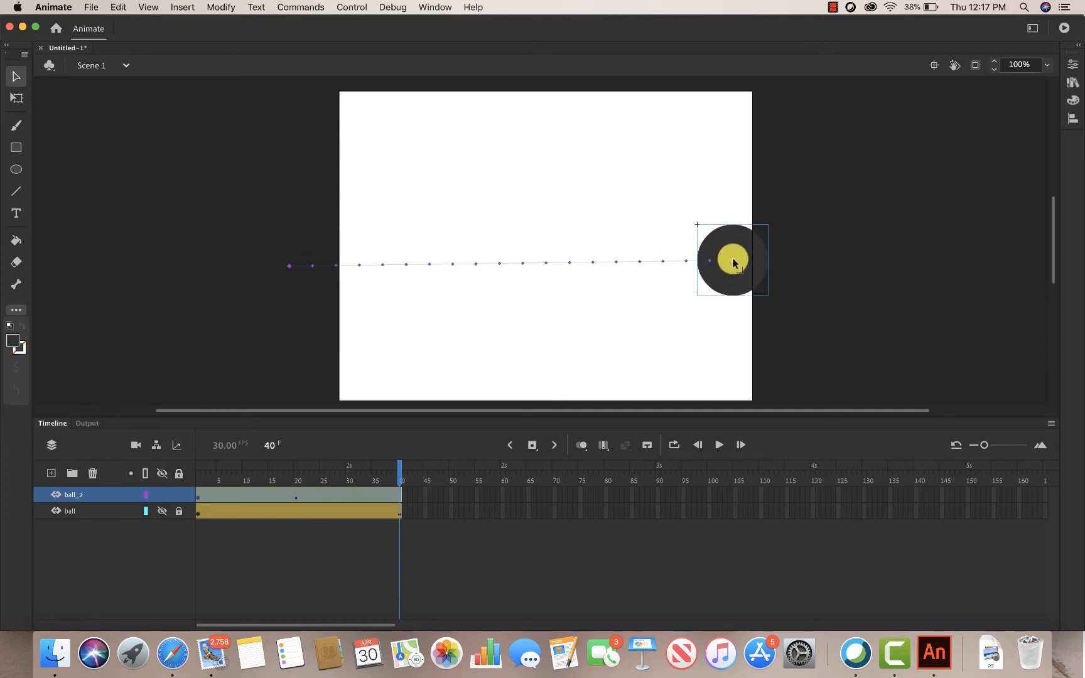
{"action": "key", "text": "cmd+z"}
{"action": "left_click_drag", "start_coordinate": [578, 130], "coordinate": [822, 281]}
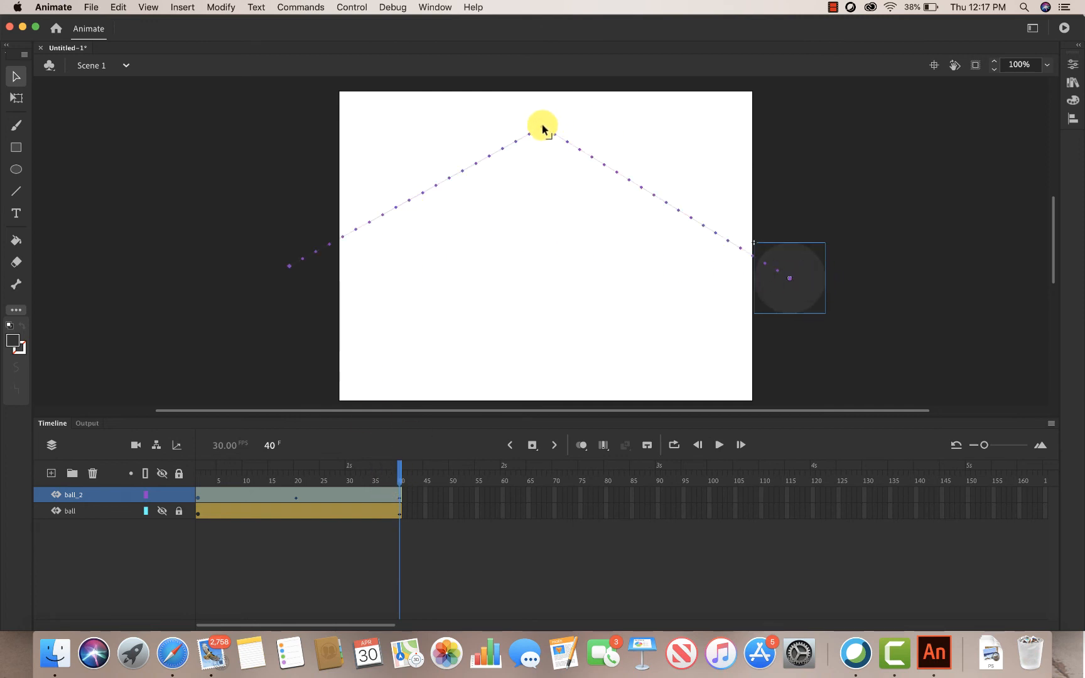
Step: Bend both straight halves of the second ball's motion path into a smooth arc, and play the animation from frame 1
{"action": "left_click", "coordinate": [297, 500]}
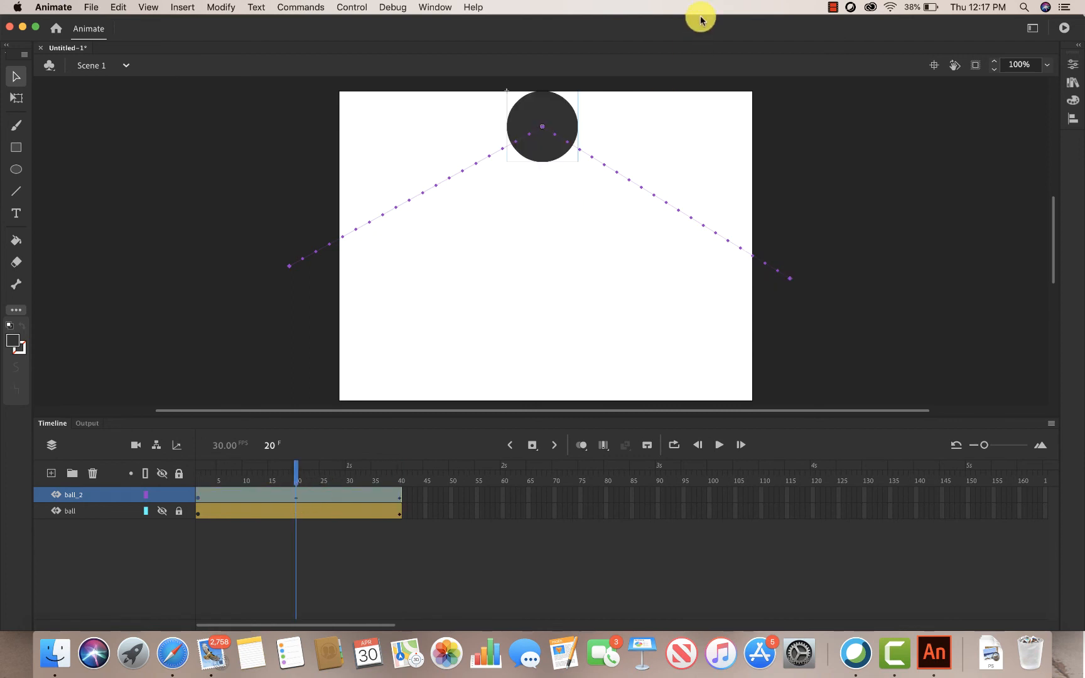
{"action": "left_click_drag", "start_coordinate": [566, 140], "coordinate": [602, 76]}
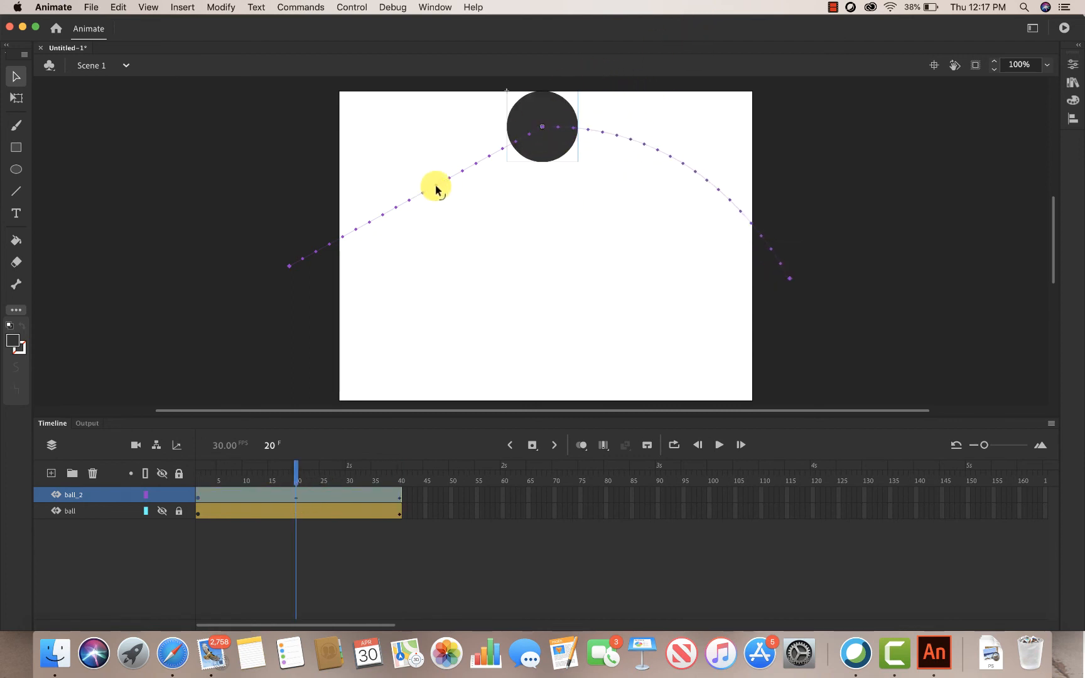
{"action": "left_click_drag", "start_coordinate": [436, 185], "coordinate": [405, 154]}
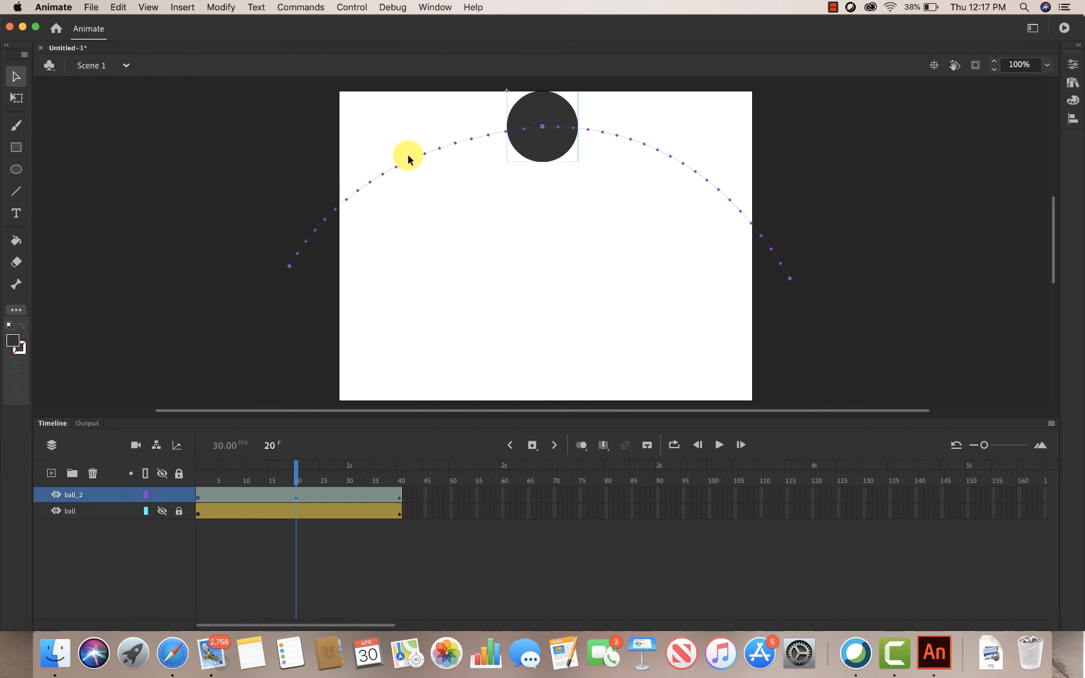
{"action": "left_click_drag", "start_coordinate": [301, 467], "coordinate": [175, 476]}
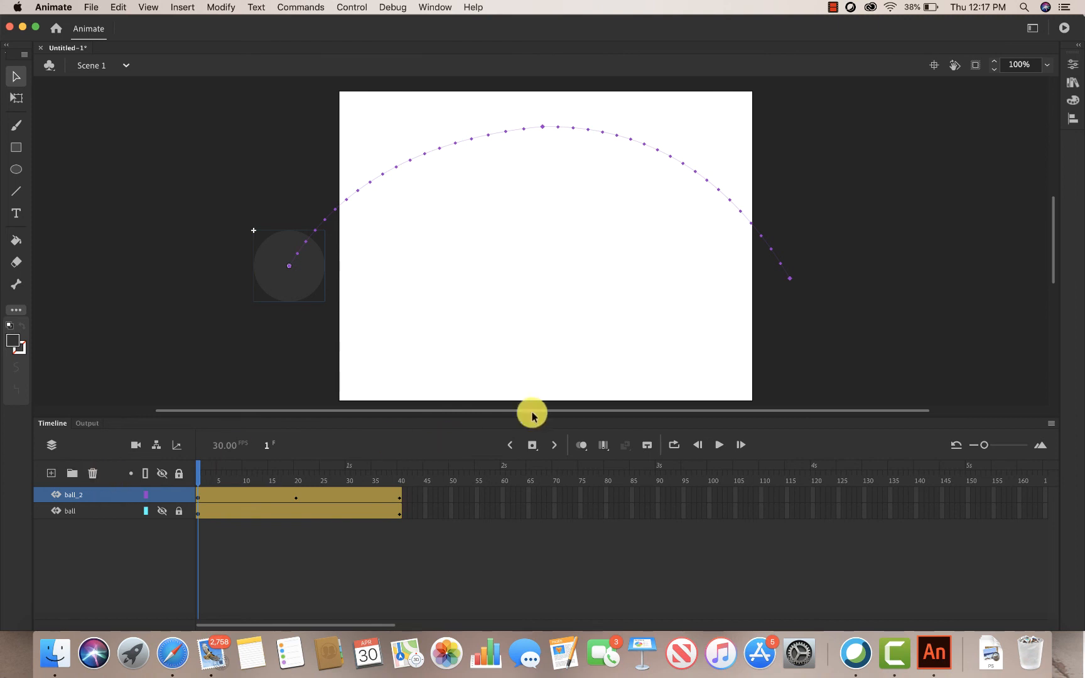
{"action": "left_click", "coordinate": [719, 444]}
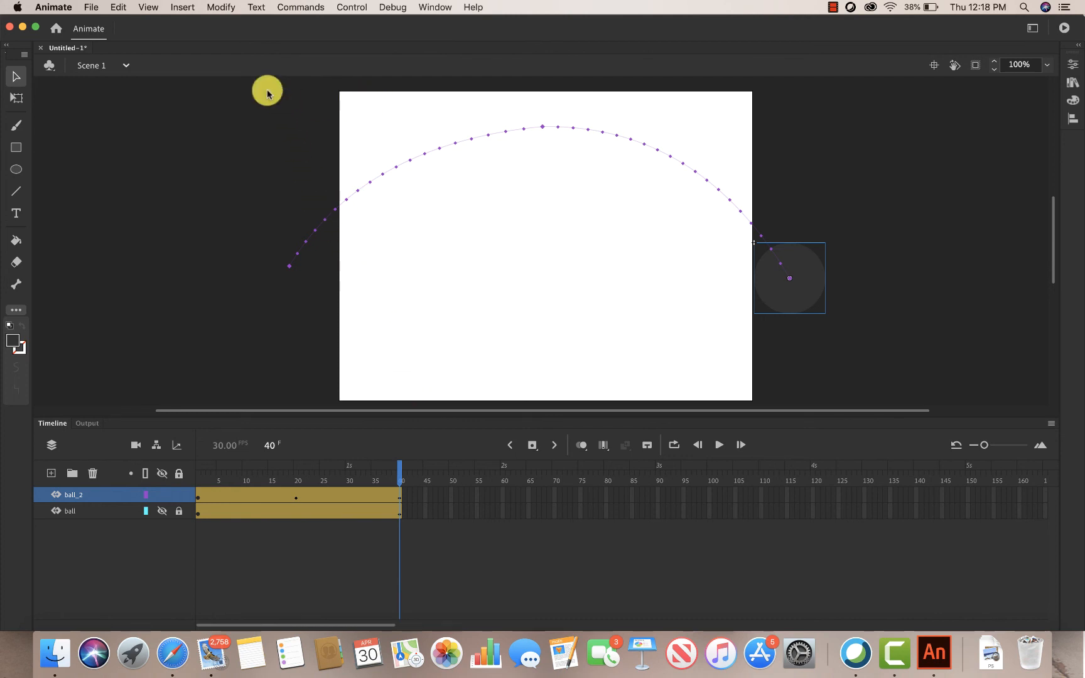
Step: Start an animated GIF export, compare the image with and without transparency, and leave transparency off
{"action": "left_click", "coordinate": [93, 5]}
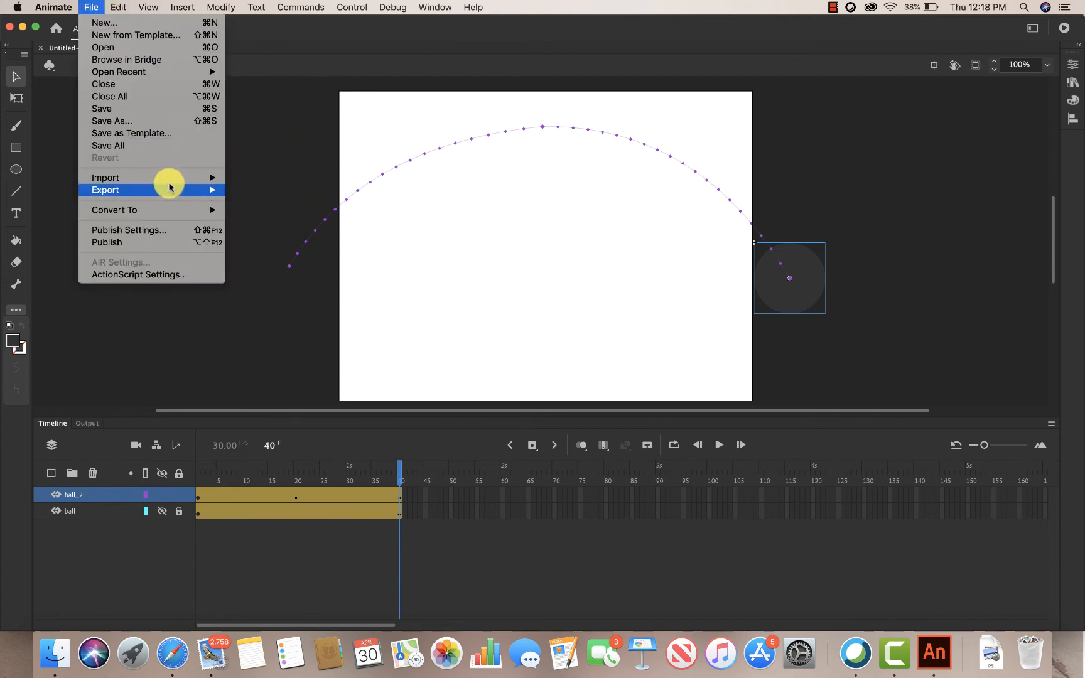
{"action": "mouse_move", "coordinate": [172, 192]}
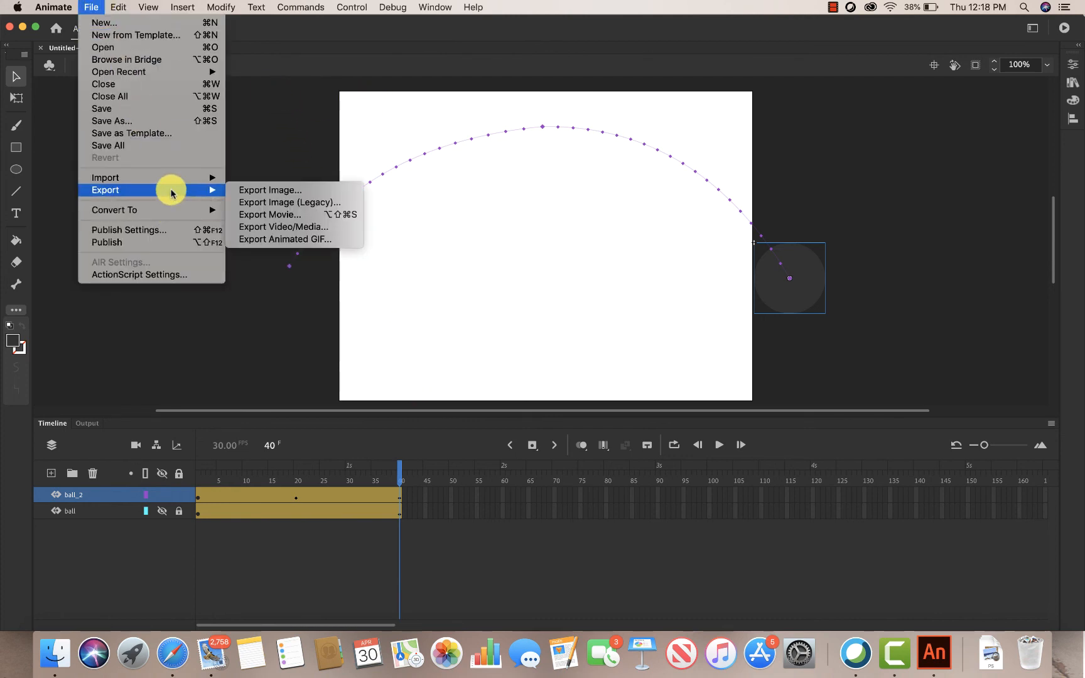
{"action": "left_click", "coordinate": [303, 240]}
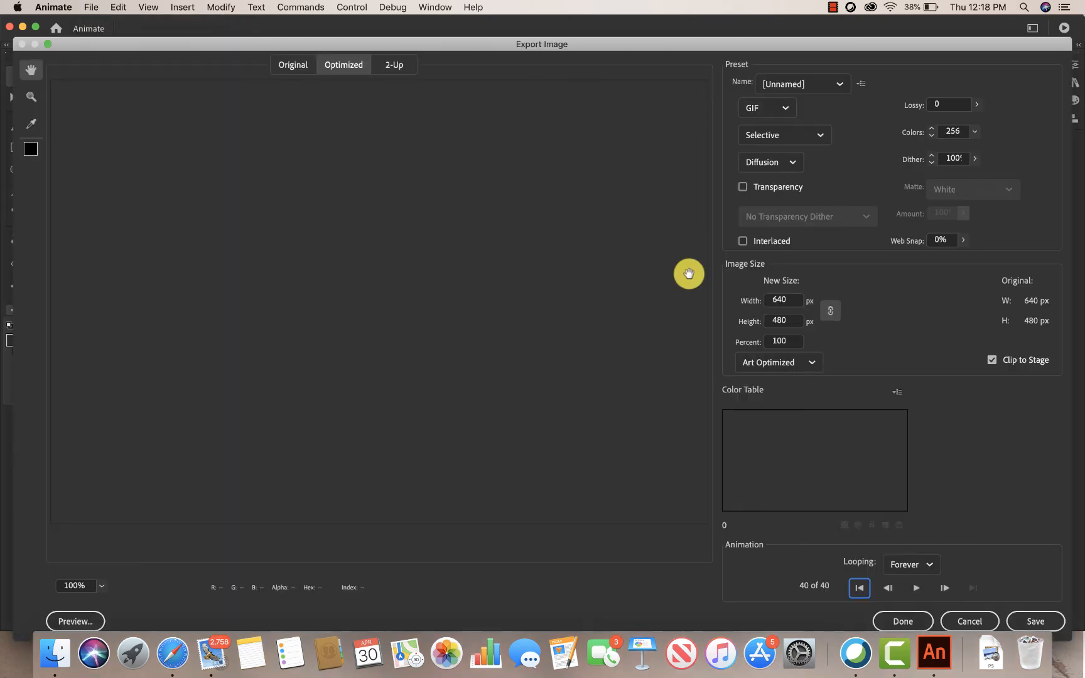
{"action": "left_click", "coordinate": [742, 187]}
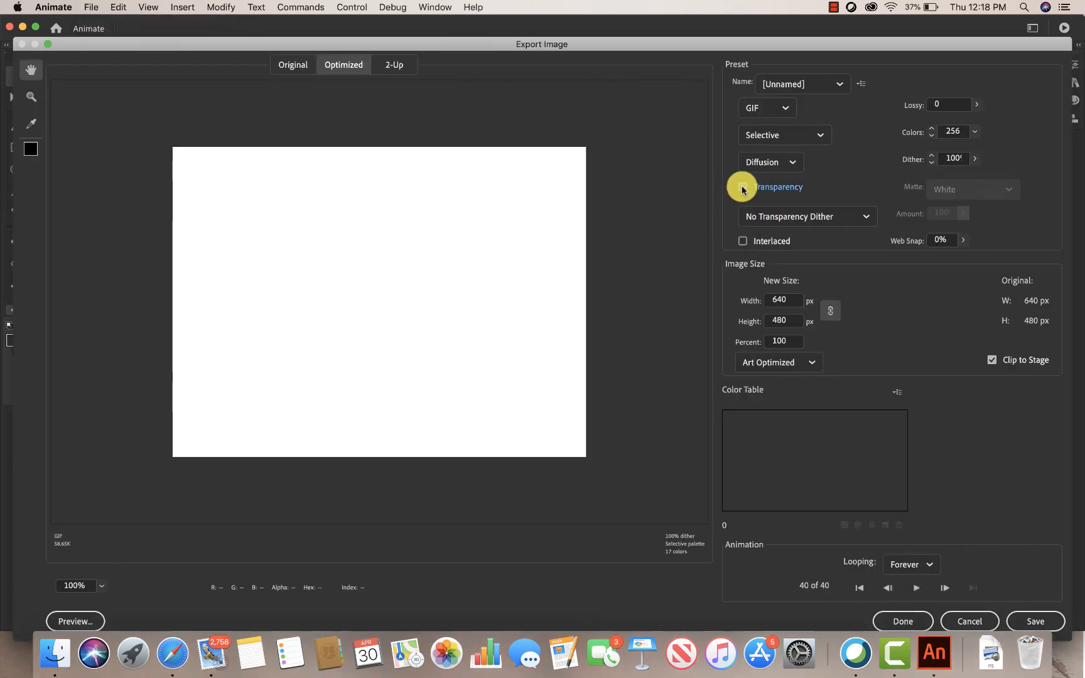
{"action": "left_click", "coordinate": [742, 187]}
{"action": "left_click", "coordinate": [742, 187]}
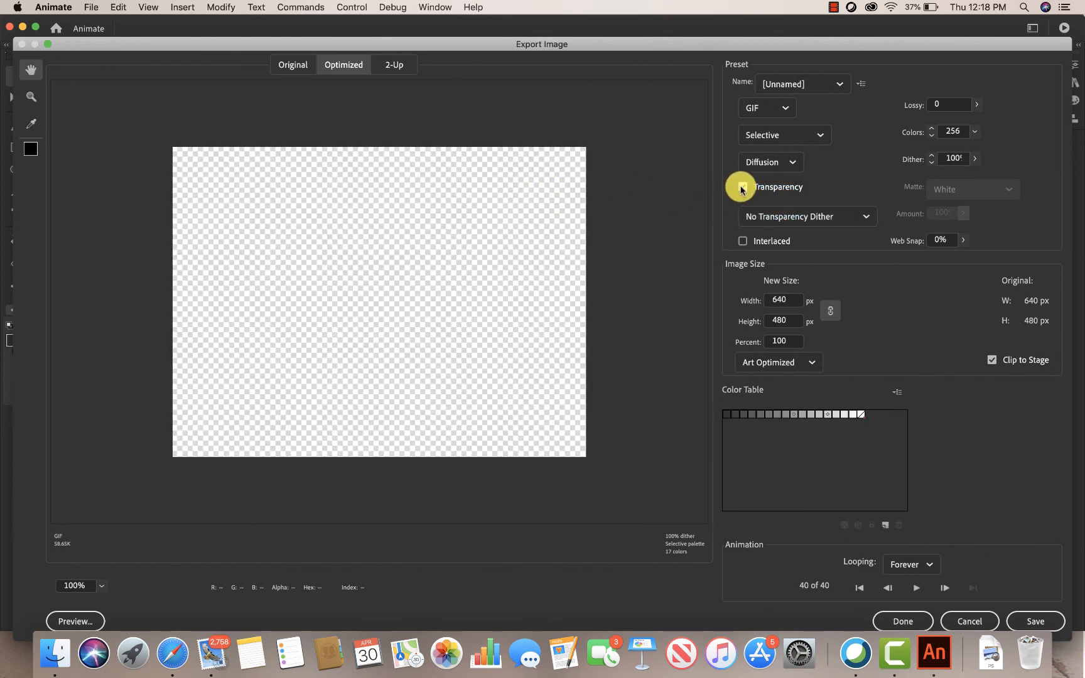
{"action": "left_click", "coordinate": [743, 188]}
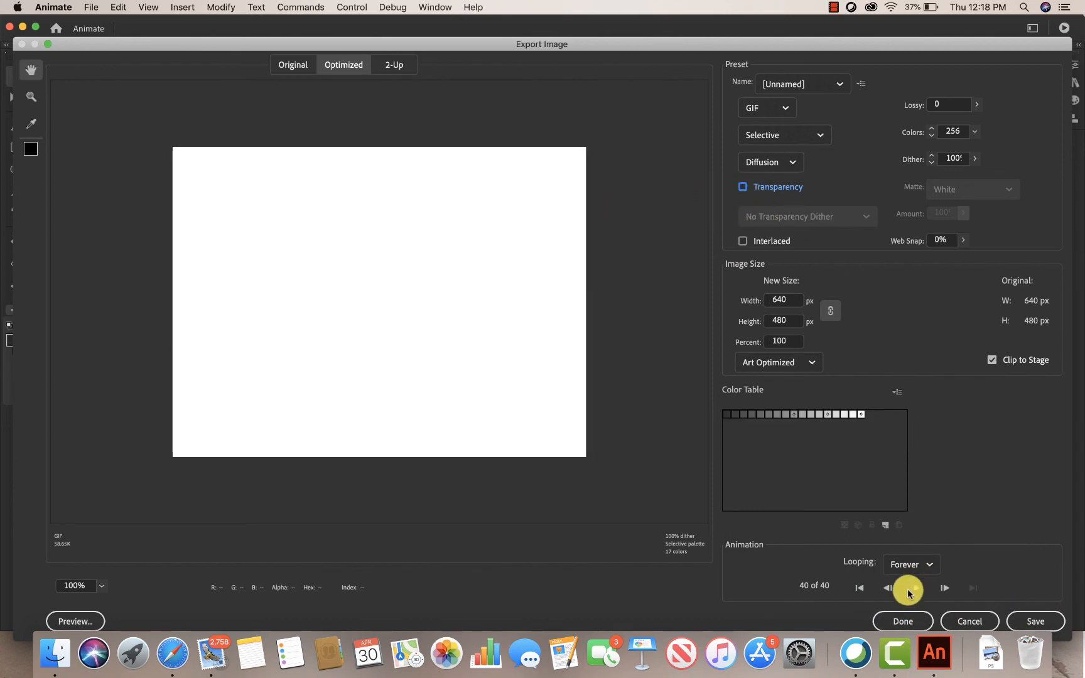
Step: Preview the GIF animation, and save it as ball throw.gif in the Documents folder
{"action": "left_click", "coordinate": [919, 588]}
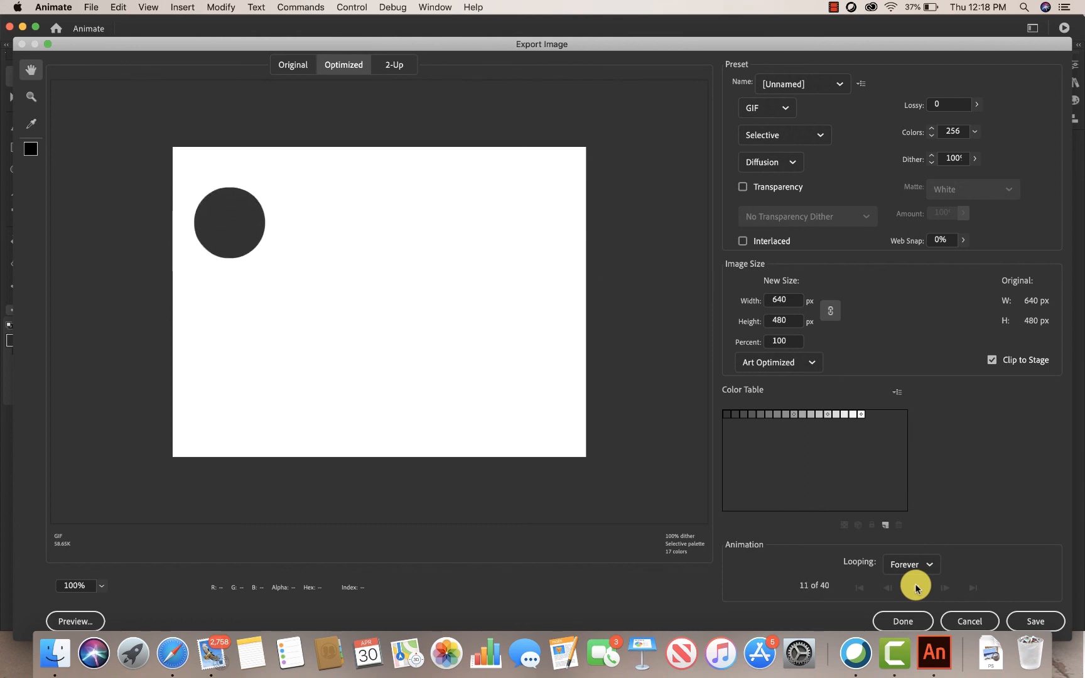
{"action": "left_click", "coordinate": [916, 588]}
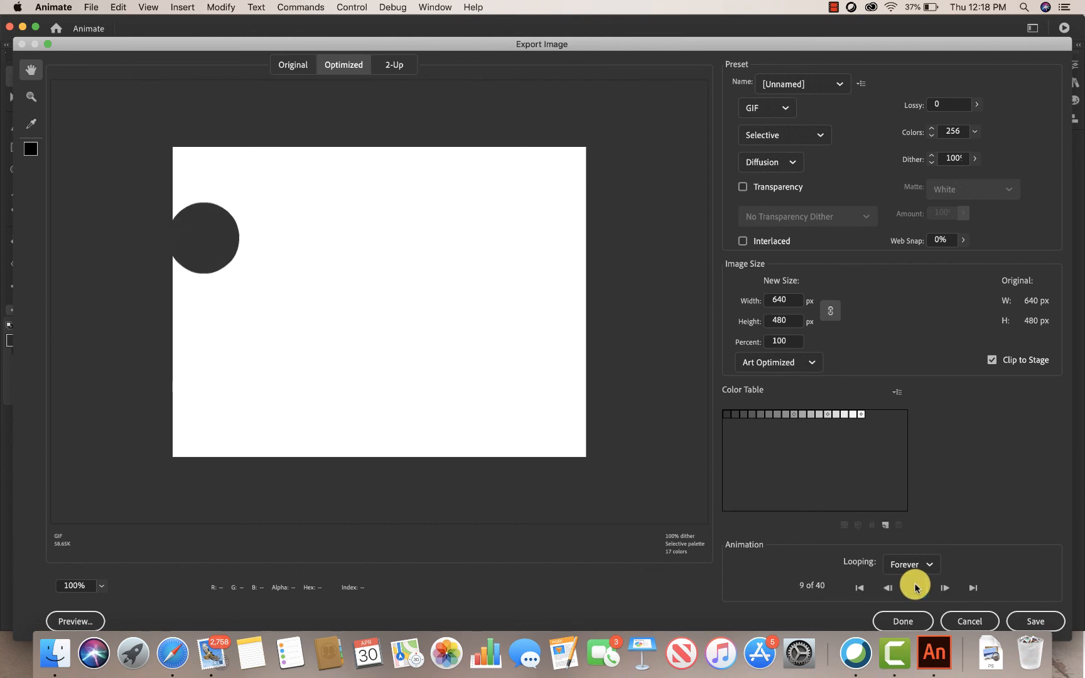
{"action": "left_click", "coordinate": [1030, 619]}
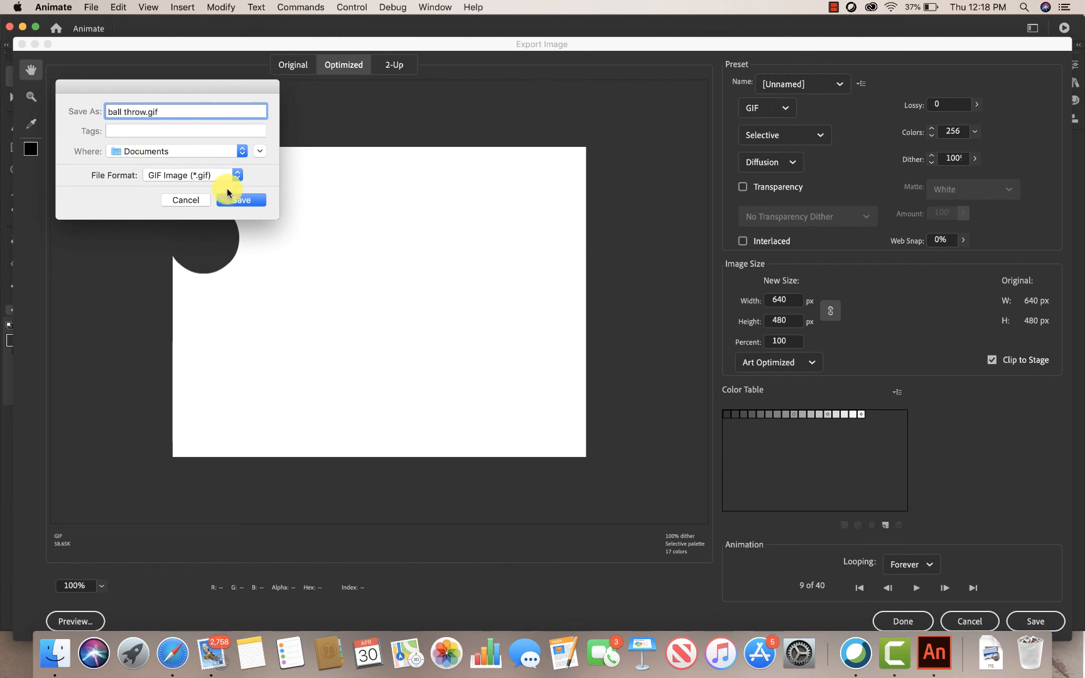
{"action": "left_click", "coordinate": [239, 200]}
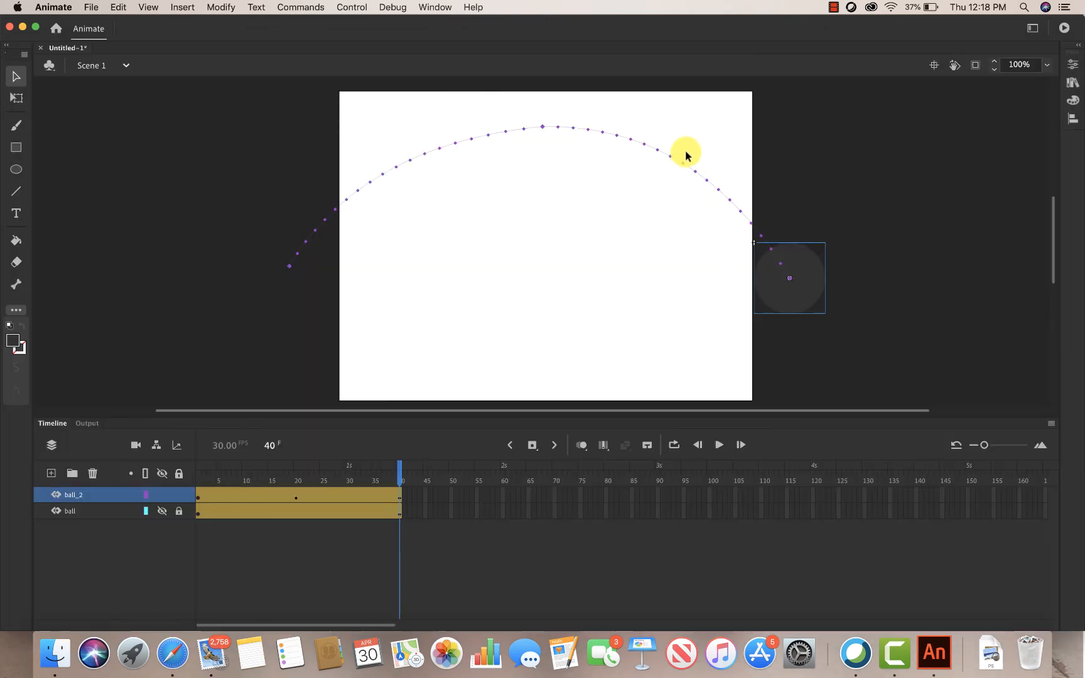